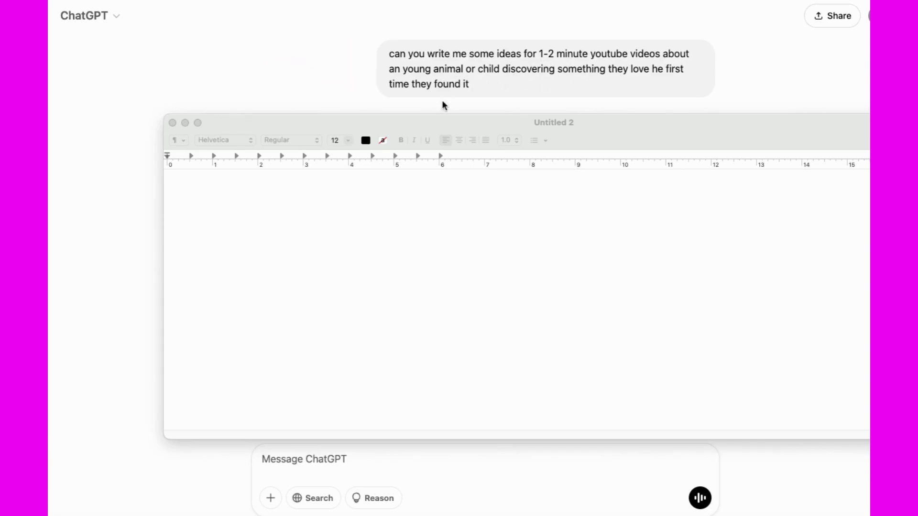
# - Close the empty TextEdit note and scroll through ChatGPT's ten ideas and the Toddler and the Rain script
pyautogui.click(173, 124)
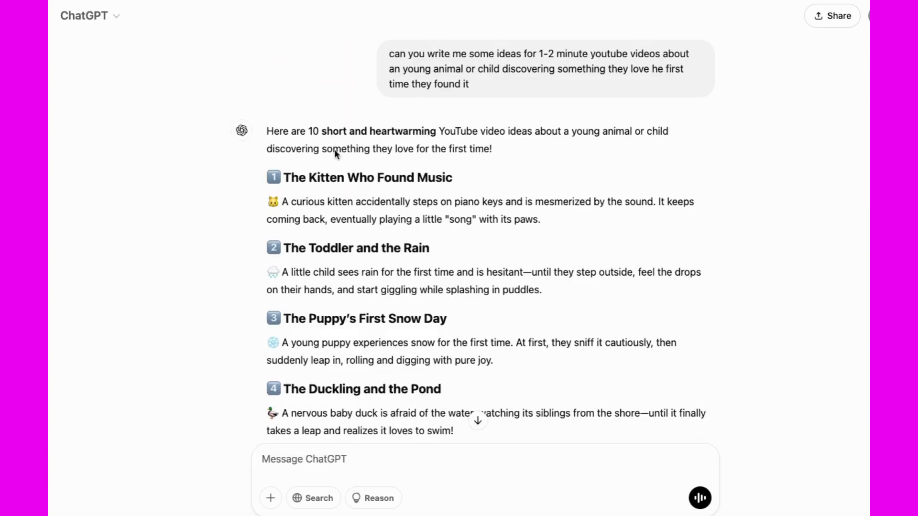
pyautogui.scroll(-7, 226, 259)
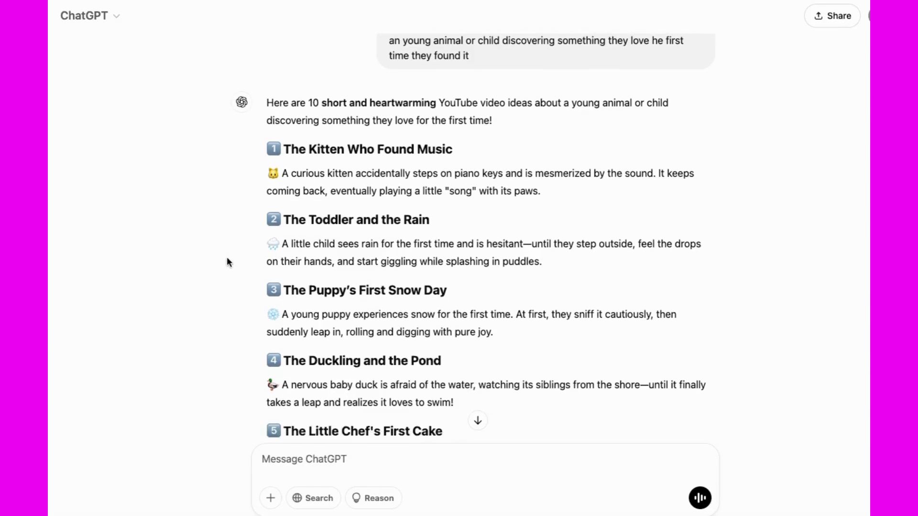
pyautogui.scroll(-4, 228, 263)
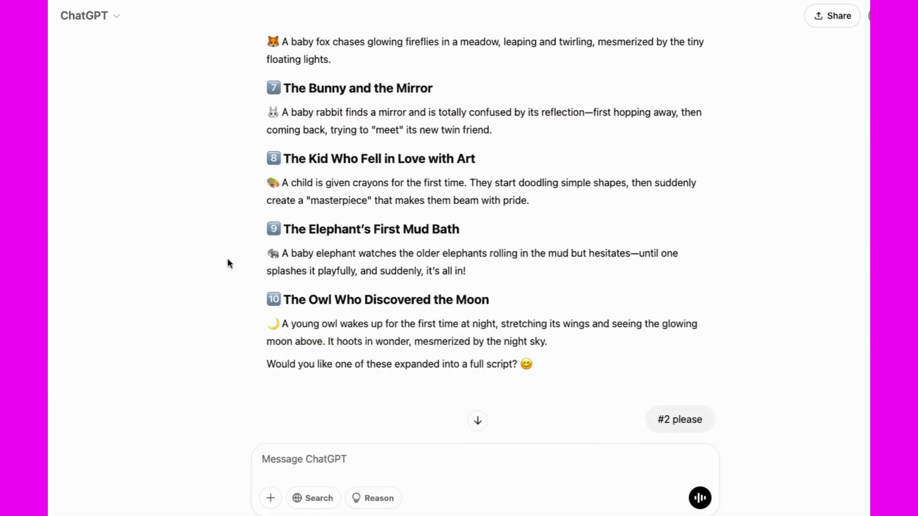
pyautogui.scroll(-4, 228, 262)
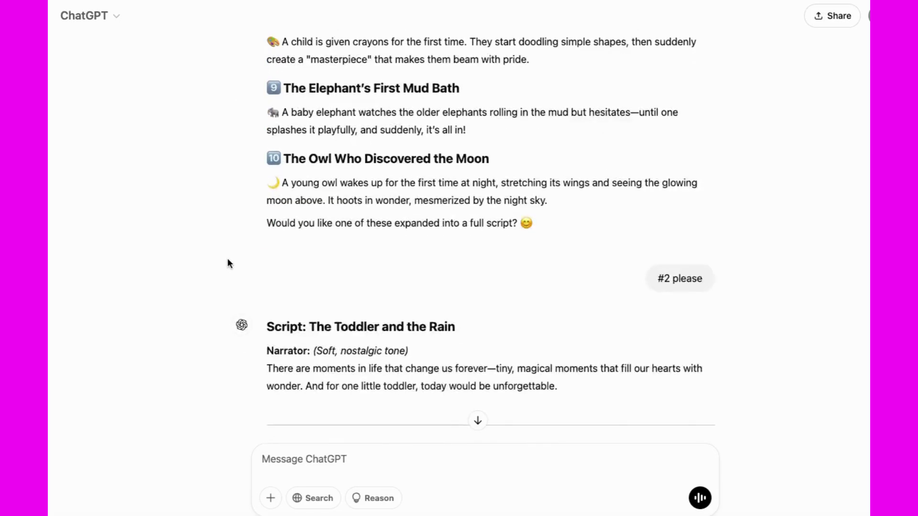
pyautogui.scroll(-3, 227, 263)
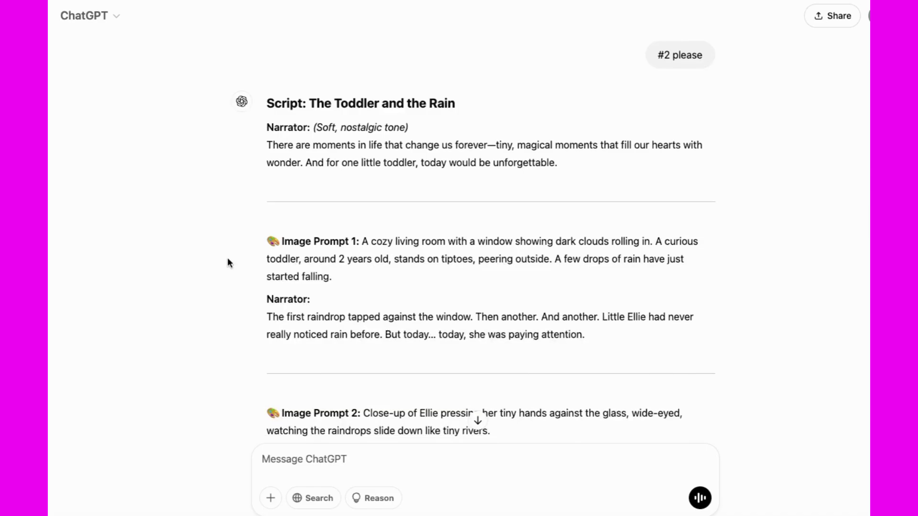
pyautogui.scroll(15, 778, 239)
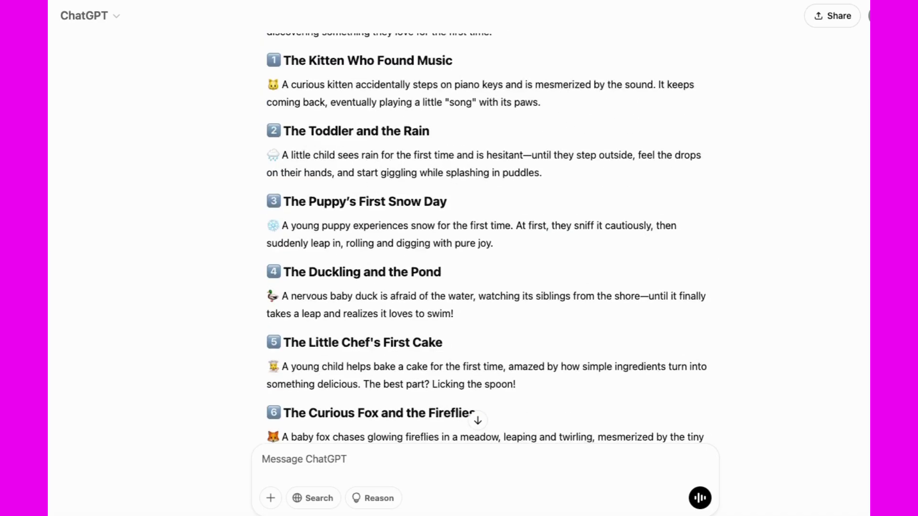
pyautogui.scroll(-15, 475, 241)
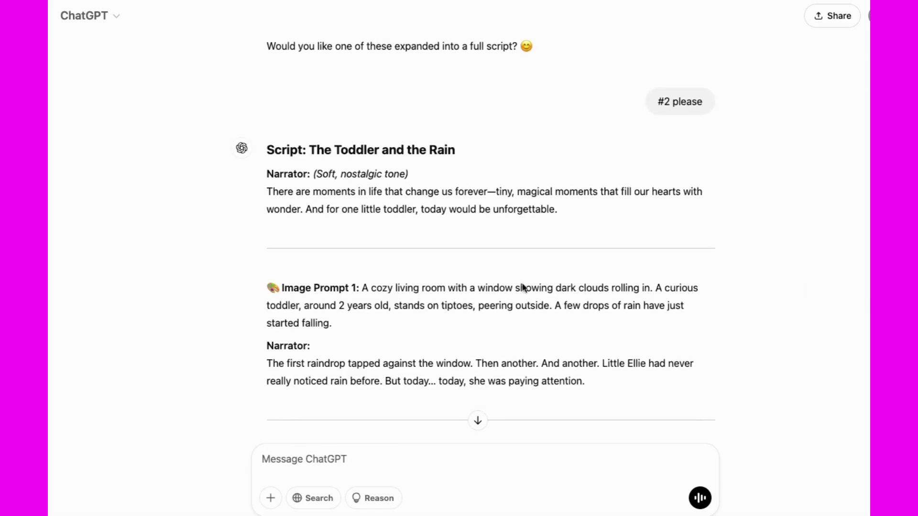
pyautogui.scroll(-2, 407, 316)
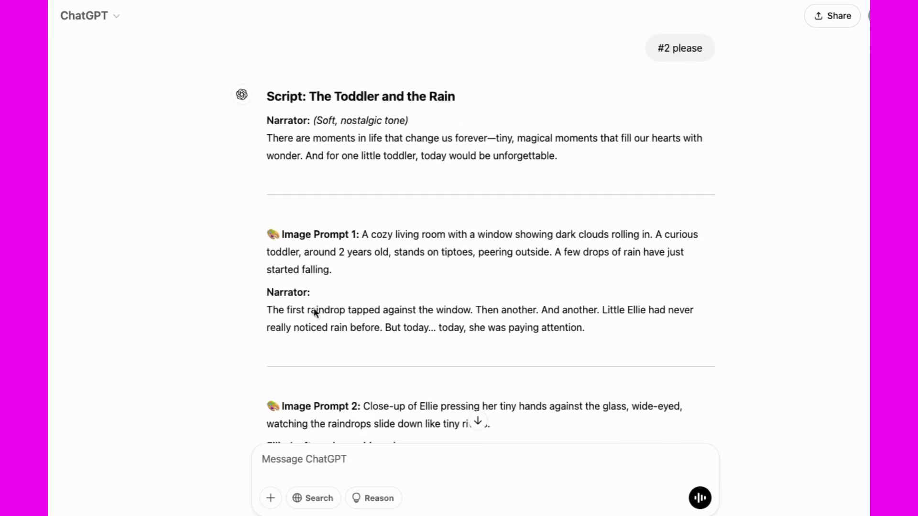
pyautogui.scroll(-5, 401, 334)
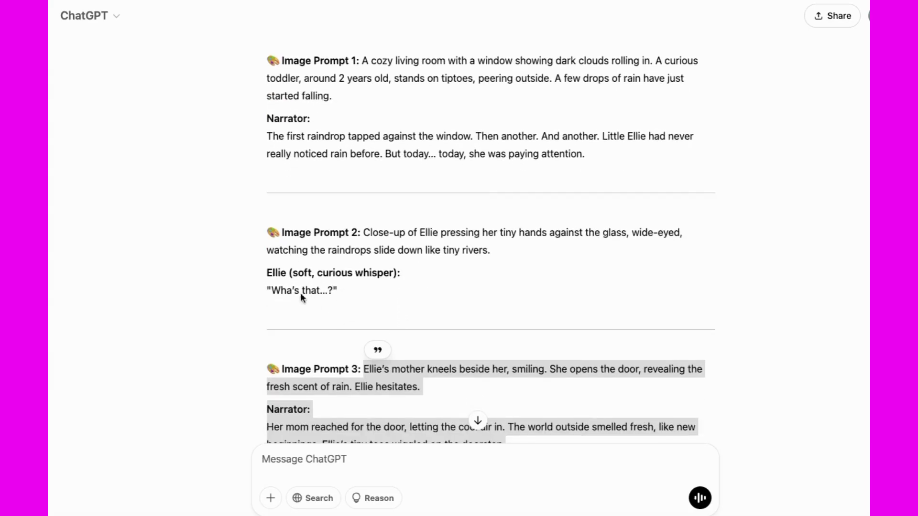
pyautogui.scroll(-3, 352, 305)
pyautogui.scroll(-15, 269, 401)
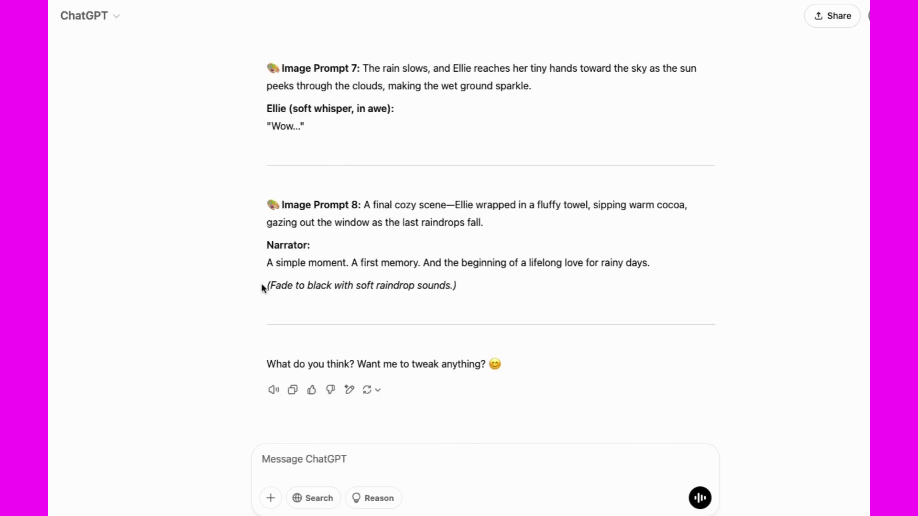
pyautogui.scroll(2, 518, 306)
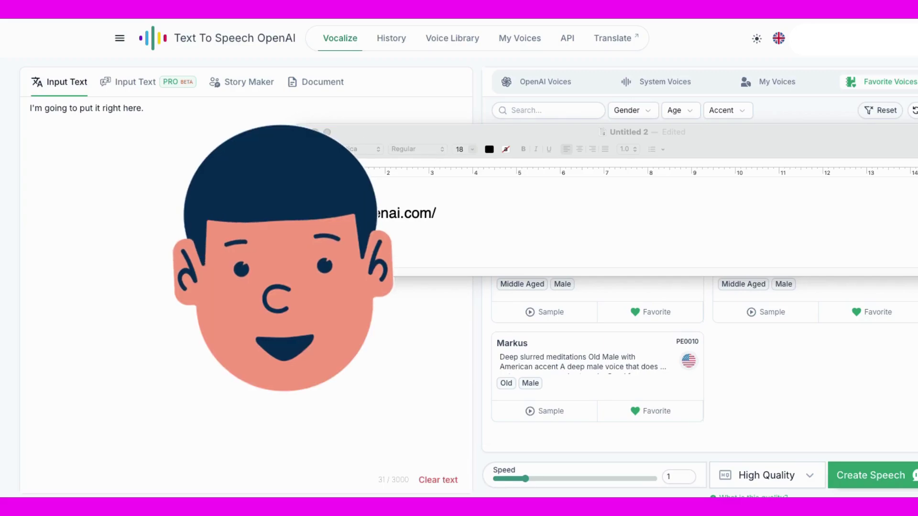
# - Close the covering note, scroll the System Voices in the Voice Library, then return to Favorite Voices
pyautogui.click(107, 421)
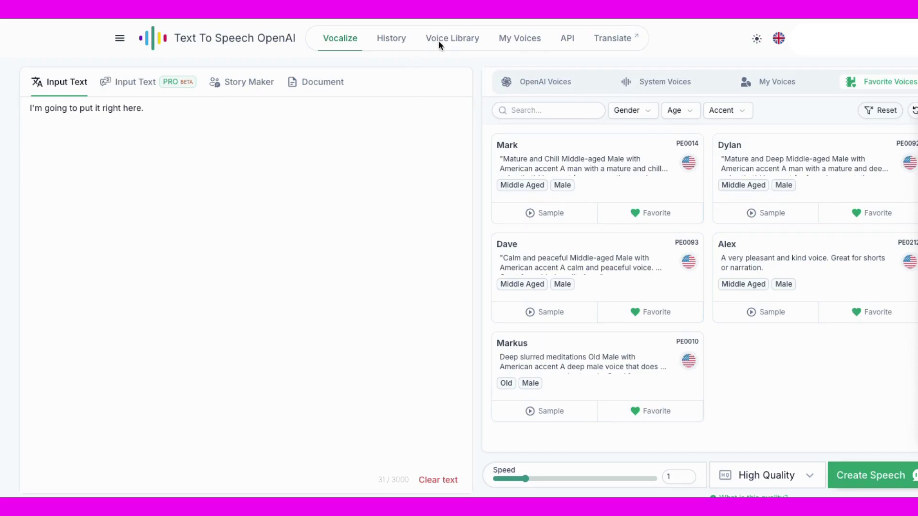
pyautogui.click(455, 39)
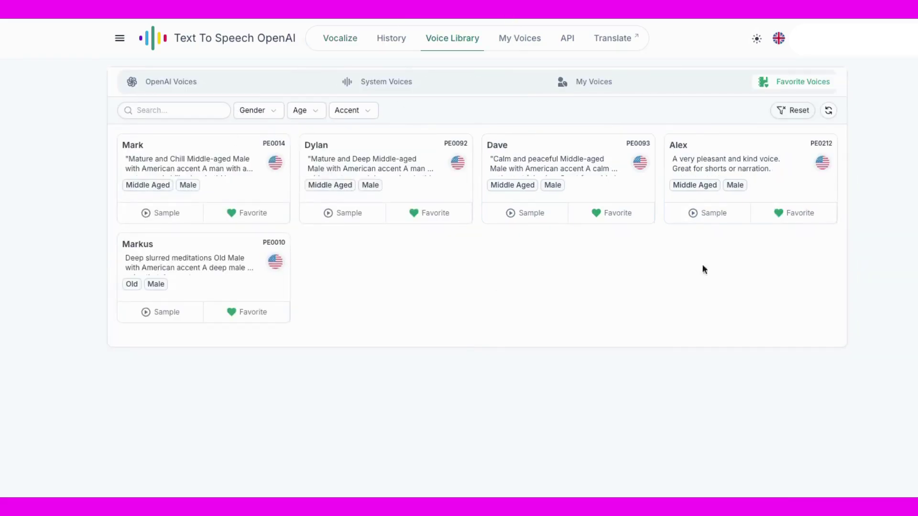
pyautogui.moveTo(376, 145)
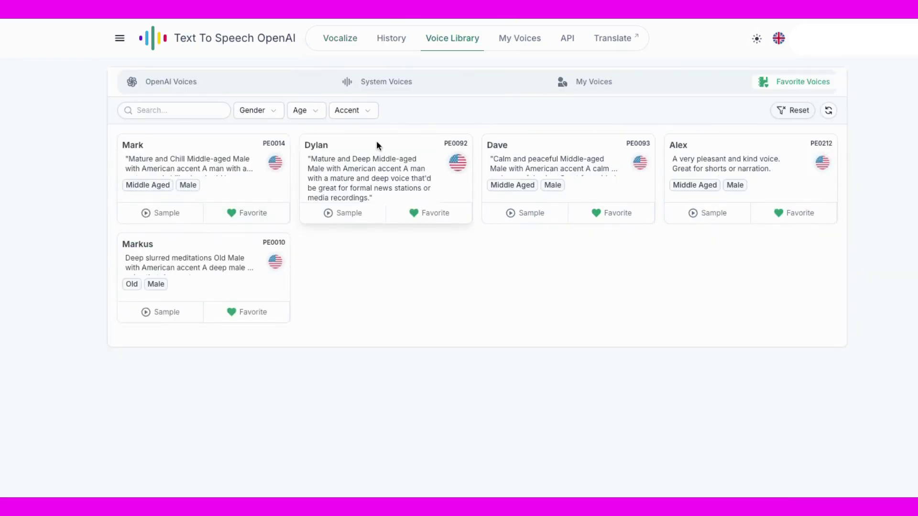
pyautogui.click(378, 81)
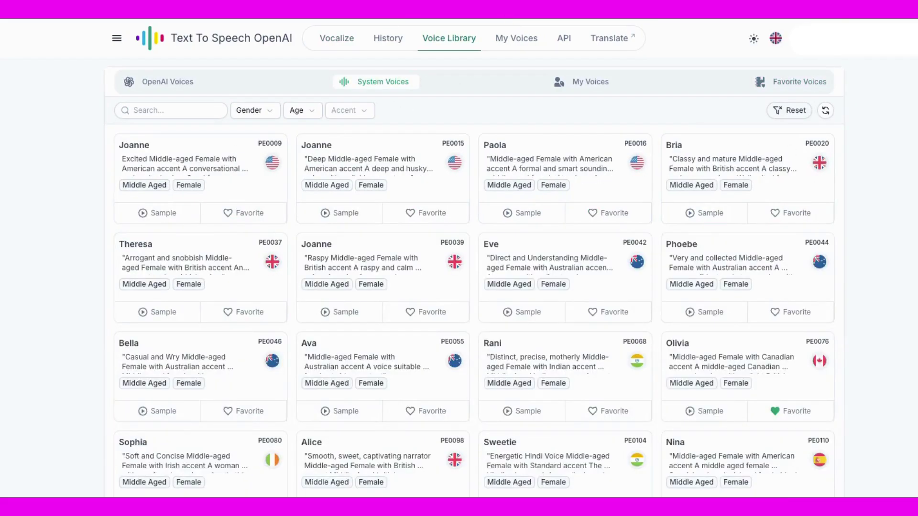
pyautogui.scroll(-7, 347, 143)
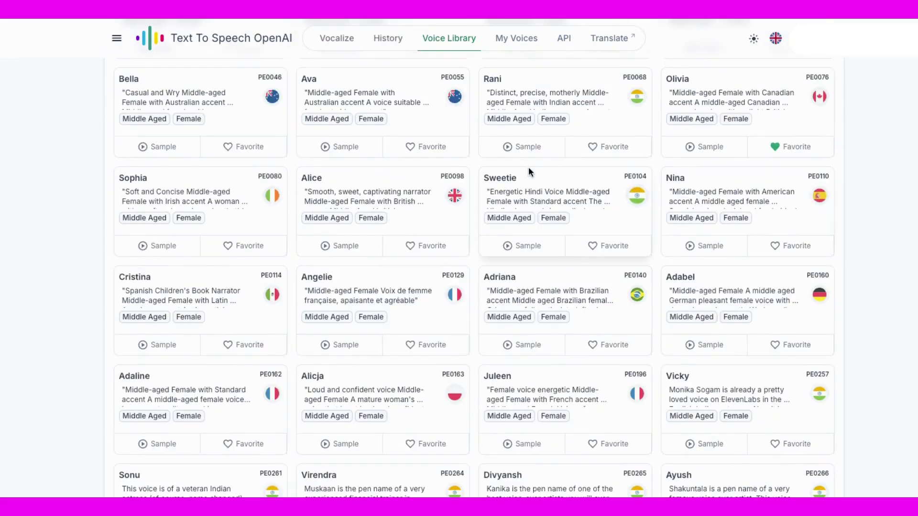
pyautogui.scroll(-11, 529, 167)
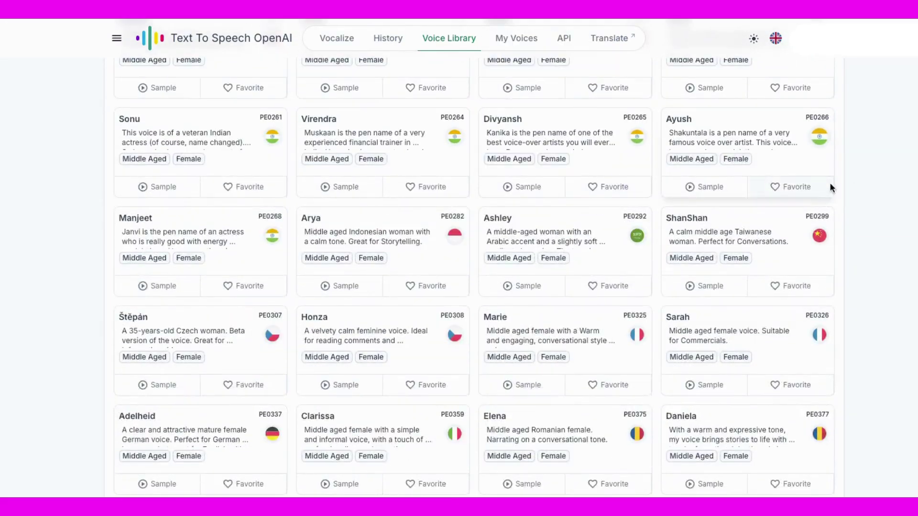
pyautogui.scroll(-3, 847, 185)
pyautogui.scroll(20, 846, 184)
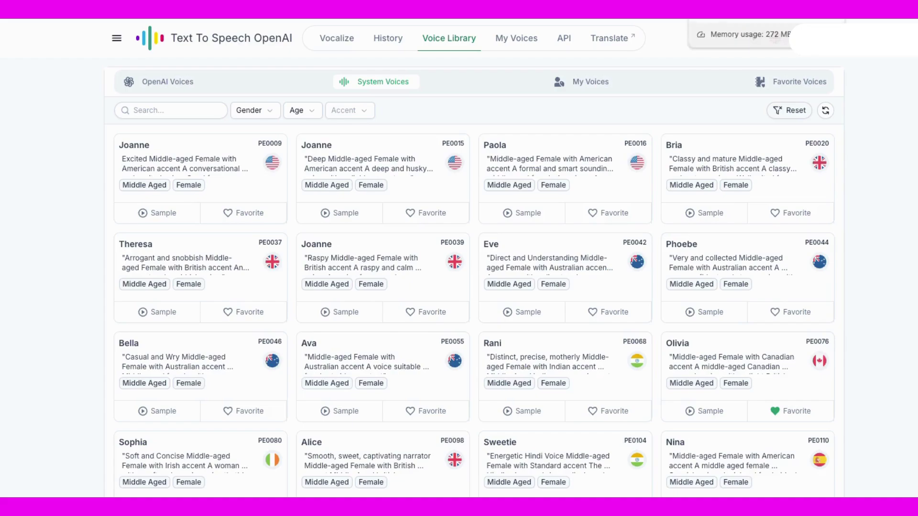
pyautogui.click(793, 81)
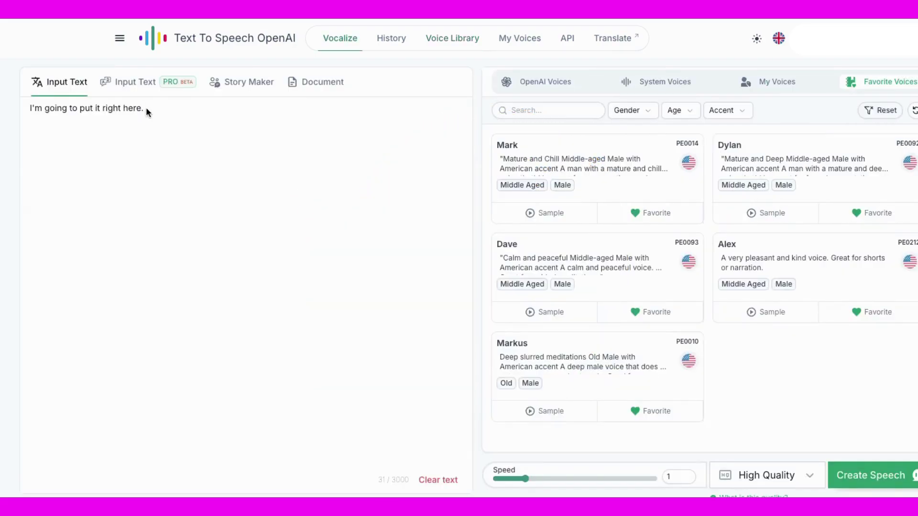
# - Replace the placeholder sentence with the toddler rain story copied from the TextEdit note
pyautogui.moveTo(145, 107); pyautogui.dragTo(128, 89)
pyautogui.press('BackSpace')
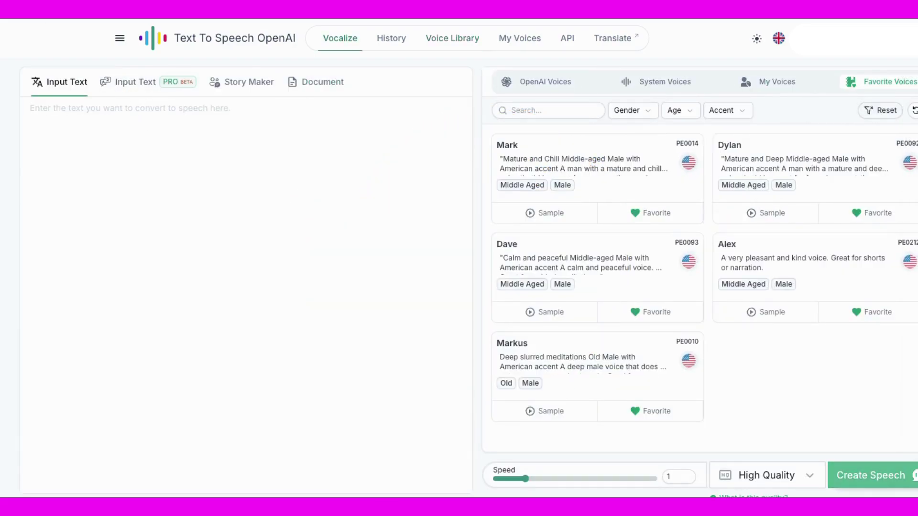
pyautogui.moveTo(917, 102); pyautogui.dragTo(819, 92)
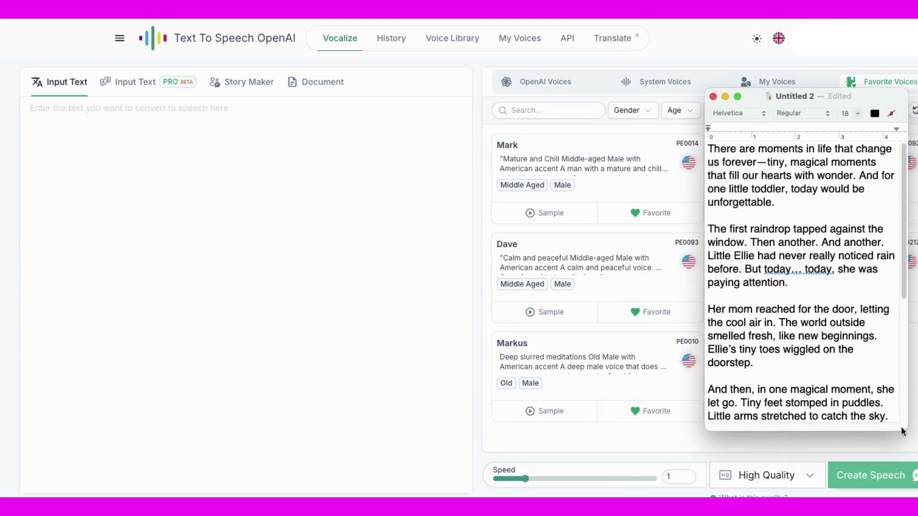
pyautogui.moveTo(908, 430); pyautogui.dragTo(915, 453)
pyautogui.moveTo(913, 96); pyautogui.dragTo(854, 57)
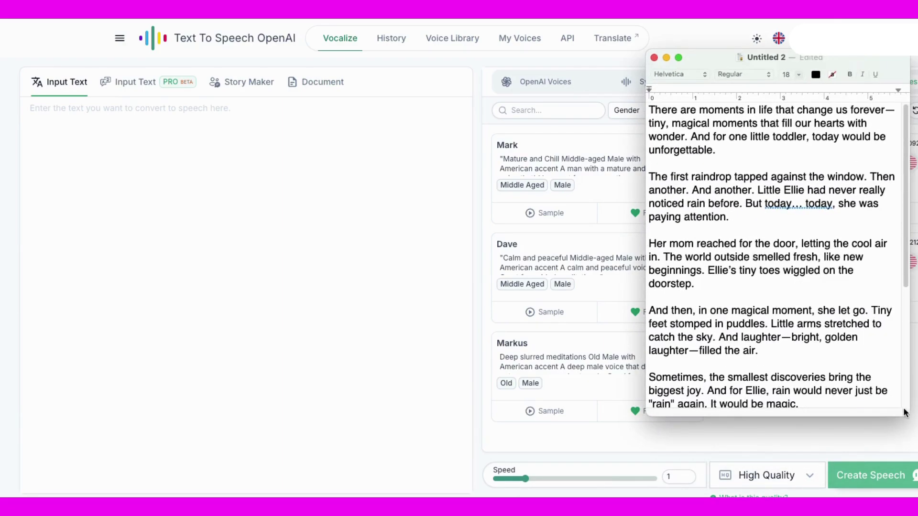
pyautogui.moveTo(906, 415); pyautogui.dragTo(911, 465)
pyautogui.moveTo(754, 383); pyautogui.dragTo(570, 47)
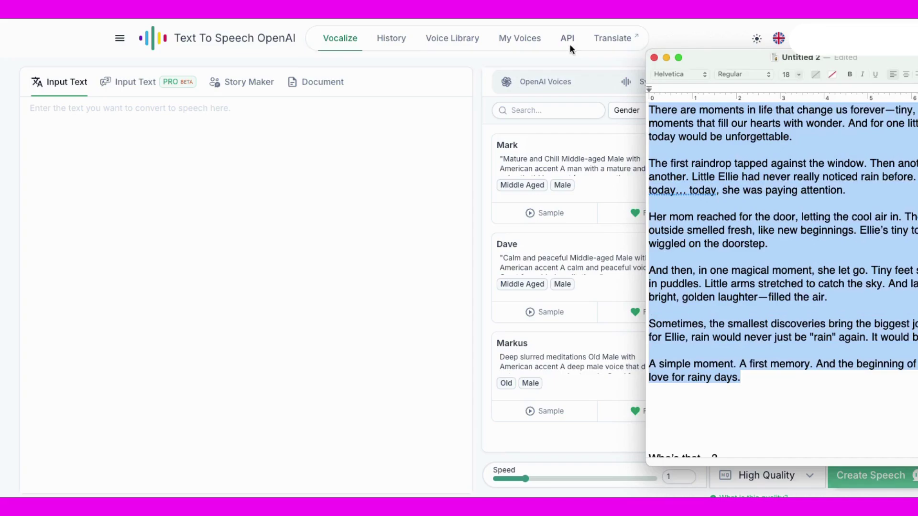
pyautogui.moveTo(705, 63); pyautogui.dragTo(917, 114)
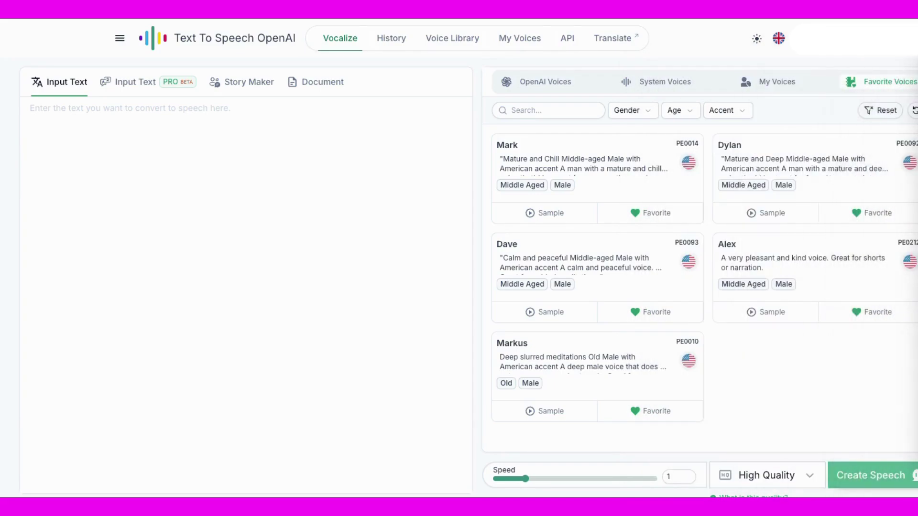
pyautogui.click(81, 116)
pyautogui.write('There are moments in life that change us forever—tiny, magical moments that fill our hearts with wonder. And for one little toddler, today would be unforgettable.  The first raindrop tapped against the window. Then another. And another. Little Ellie had never really noticed rain before. But today... today, she was paying attention.  Her mom reached for the door, letting the cool air in. The world outside smelled fresh, like new beginnings. Ellie’s tiny toes wiggled on the doorstep.  And then, in one magical moment, she let go. Tiny feet stomped in puddles. Little arms stretched to catch the sky. And laughter—bright, golden laughter—filled the air.  Sometimes, the smallest discoveries bring the biggest joy. And for Ellie, rain would never just be "rain" again. It would be magic.  A simple moment. A first memory. And the beginning of a lifelong love for rainy days.')
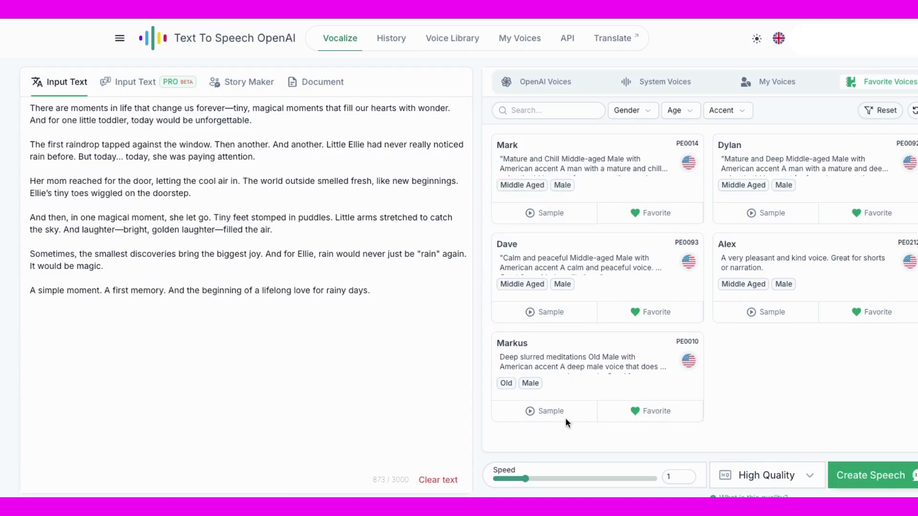
# - Sample and select the Markus voice, set High Quality, and create the speech
pyautogui.click(552, 408)
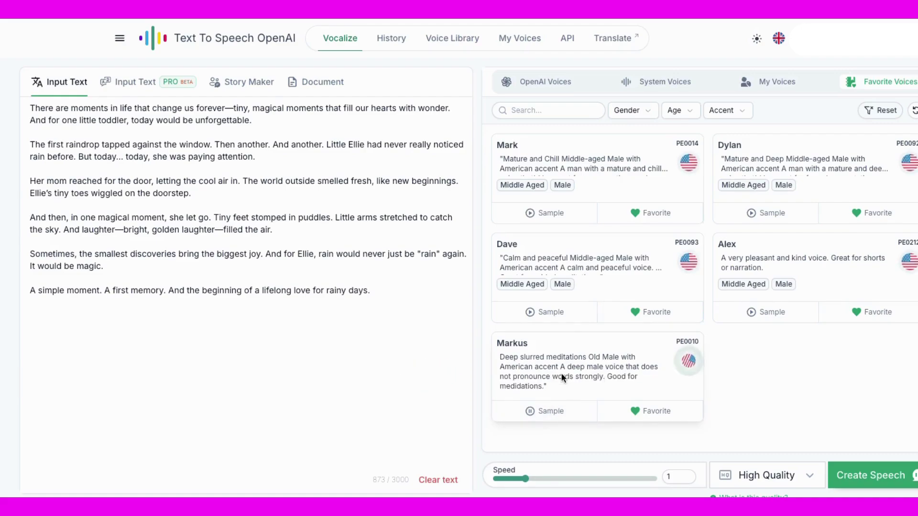
pyautogui.click(541, 409)
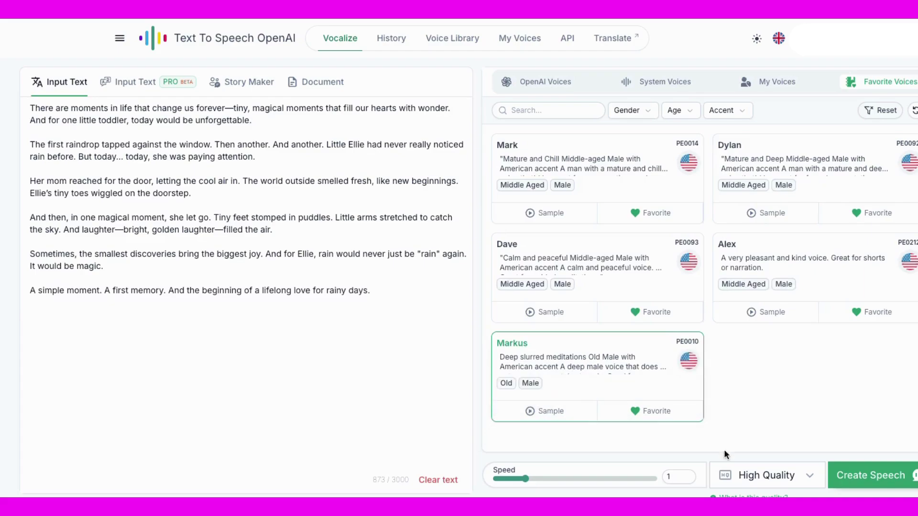
pyautogui.click(793, 475)
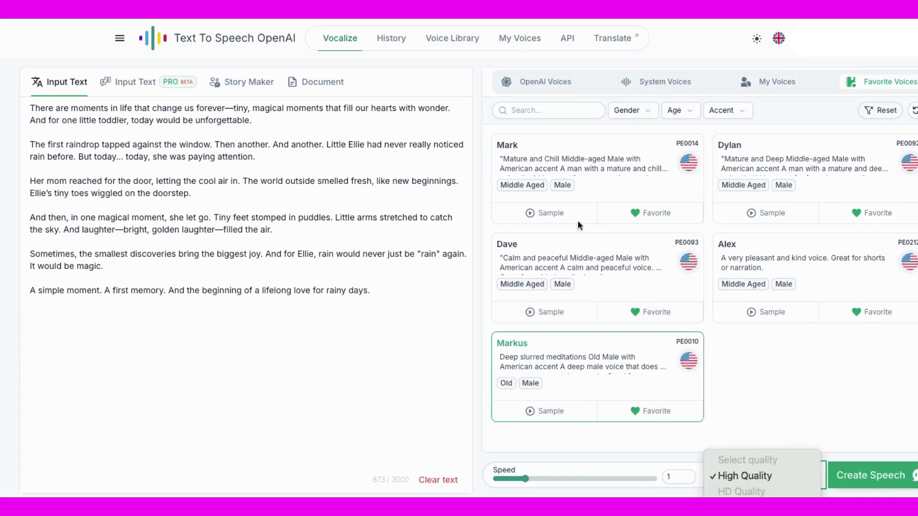
pyautogui.click(870, 475)
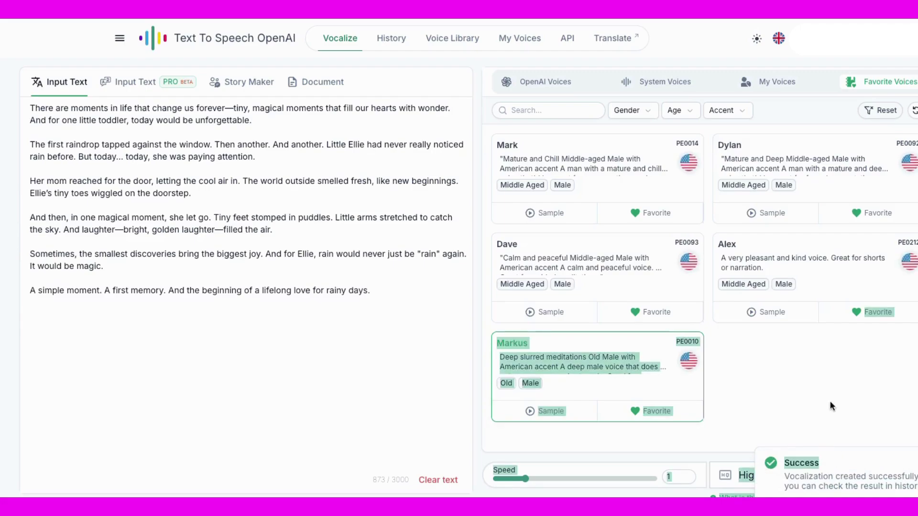
# - Check the speech History and generate the speech again from the quality options
pyautogui.click(391, 38)
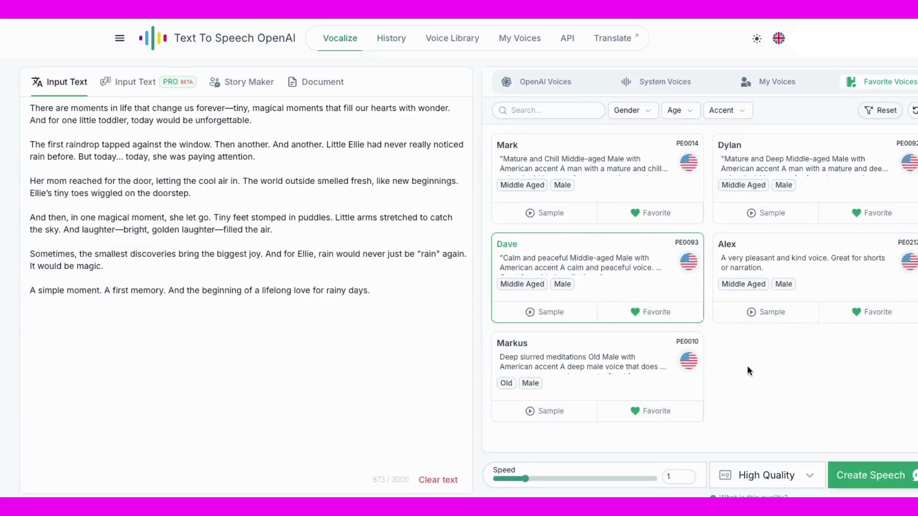
pyautogui.click(796, 474)
pyautogui.click(830, 475)
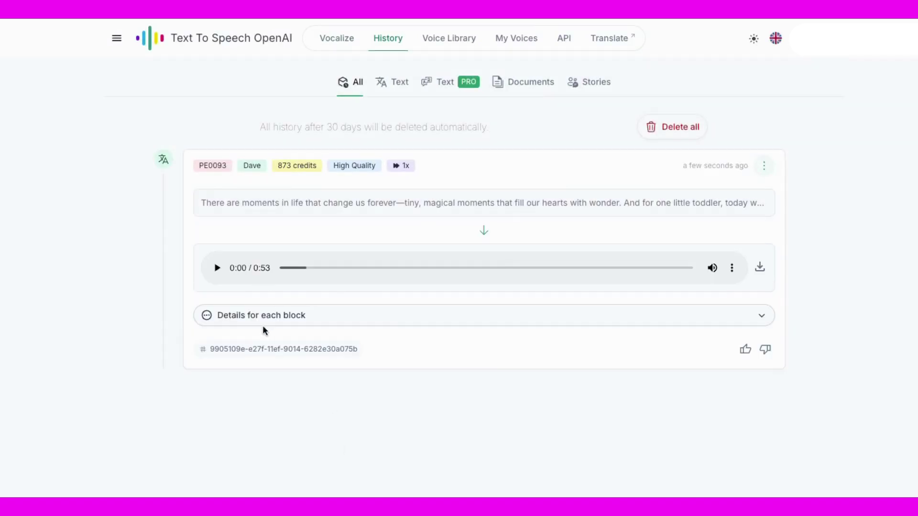
# - Preview the narration in History and download it as an MP3 file
pyautogui.click(217, 268)
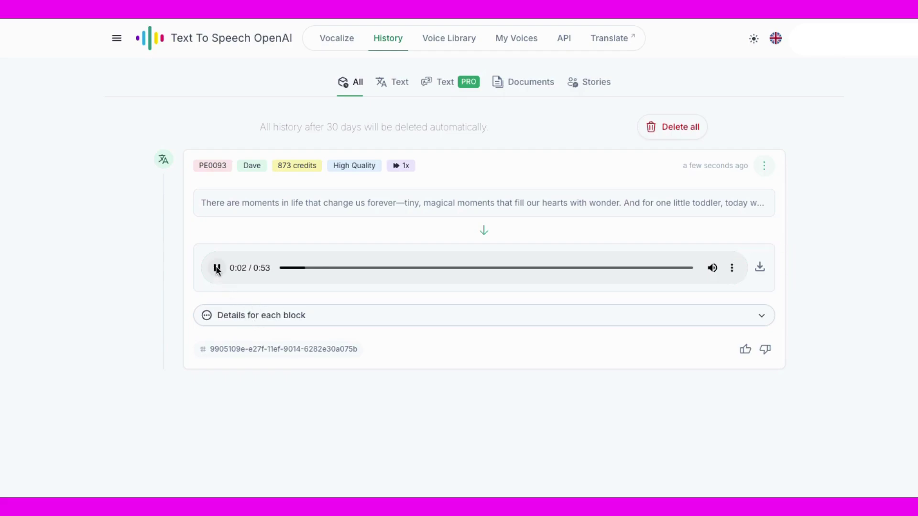
pyautogui.click(217, 269)
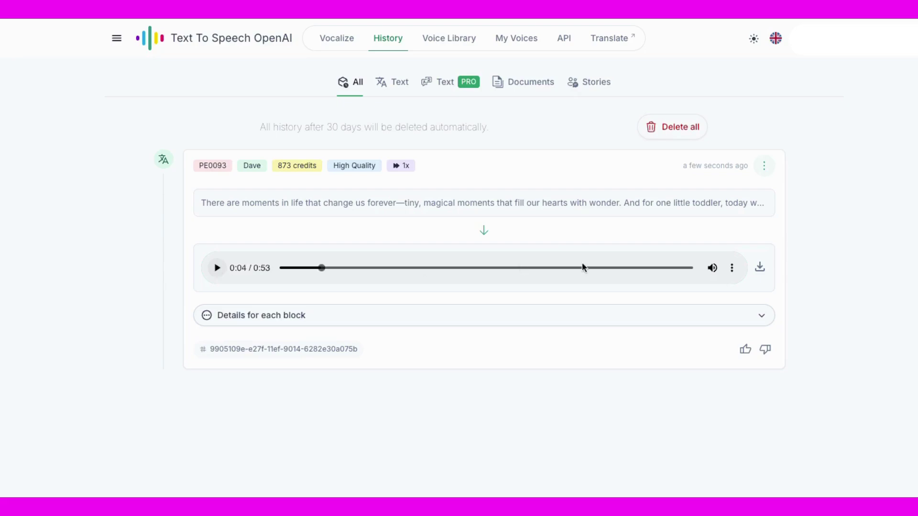
pyautogui.click(732, 269)
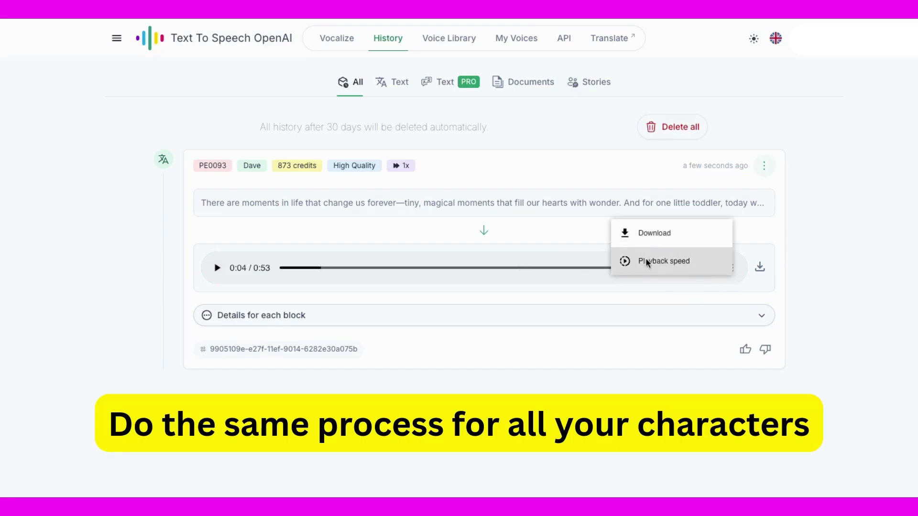
pyautogui.click(653, 232)
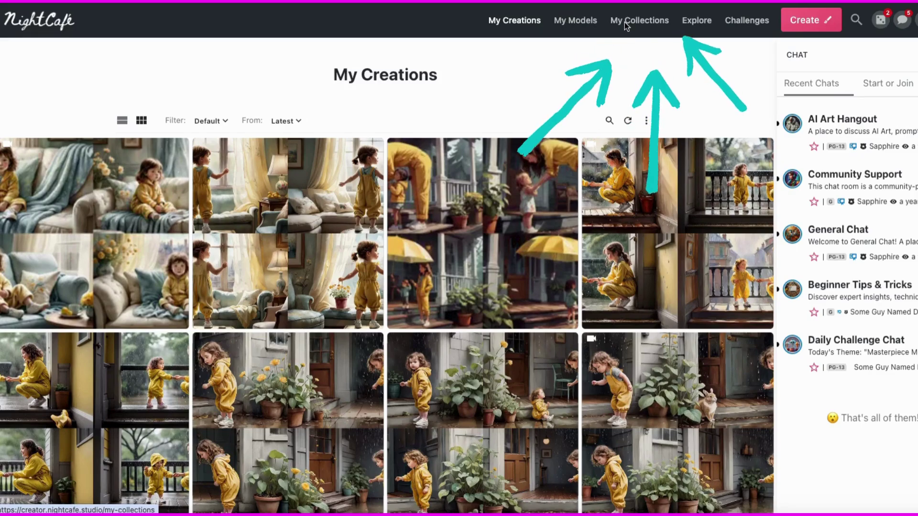
# - Browse the Explore gallery and briefly preview the Whispers of Snow creation
pyautogui.click(696, 21)
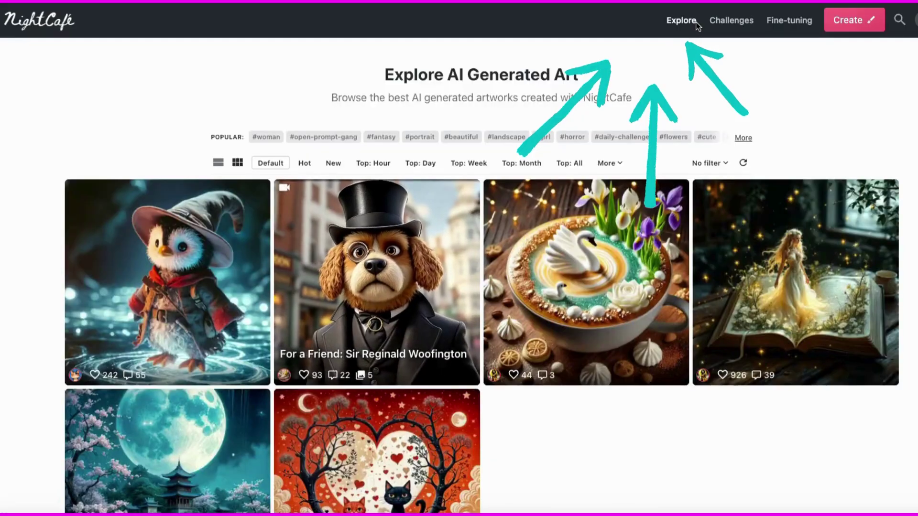
pyautogui.scroll(-1, 513, 183)
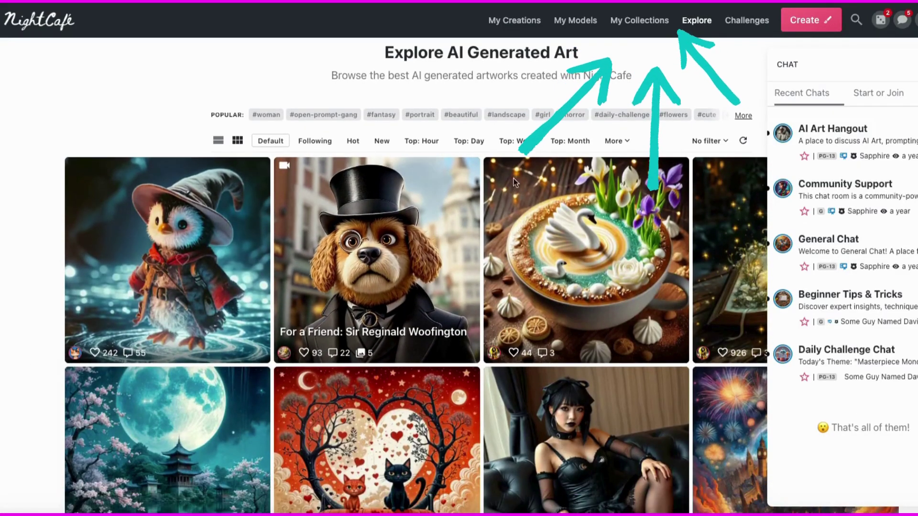
pyautogui.scroll(-3, 791, 254)
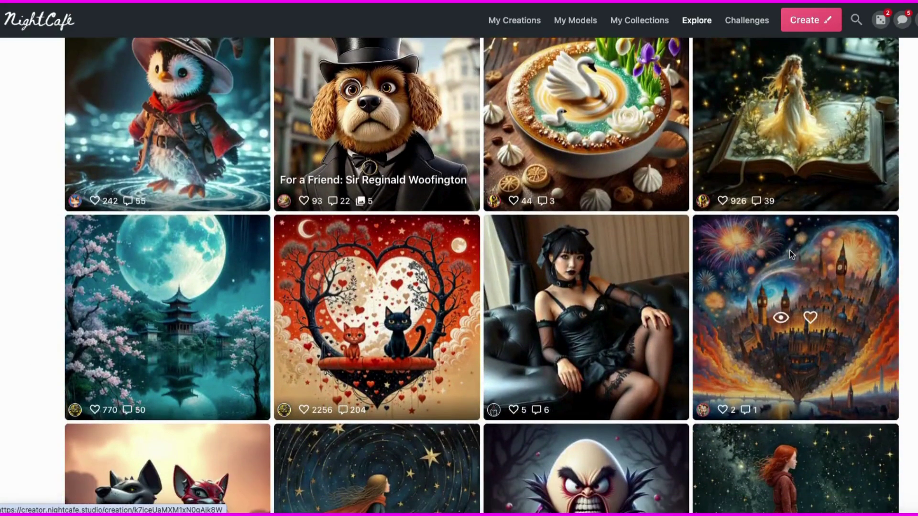
pyautogui.scroll(-12, 790, 255)
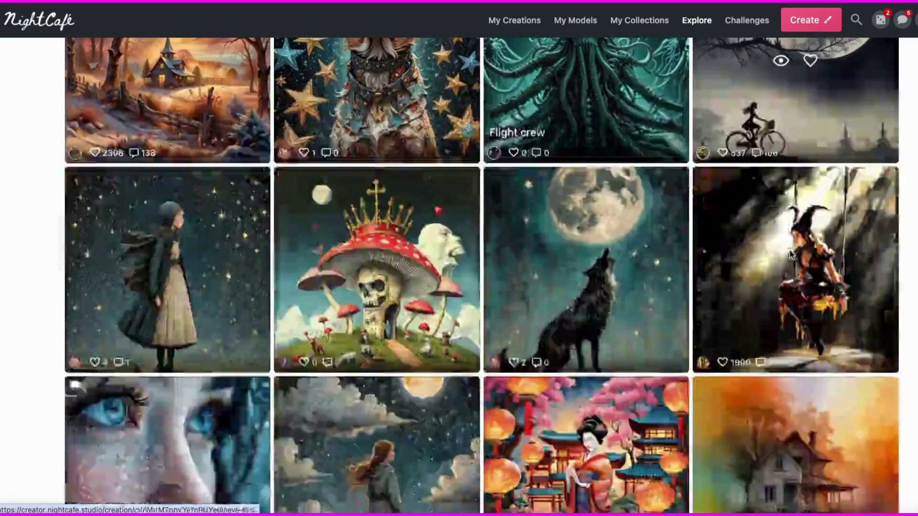
pyautogui.scroll(-3, 789, 254)
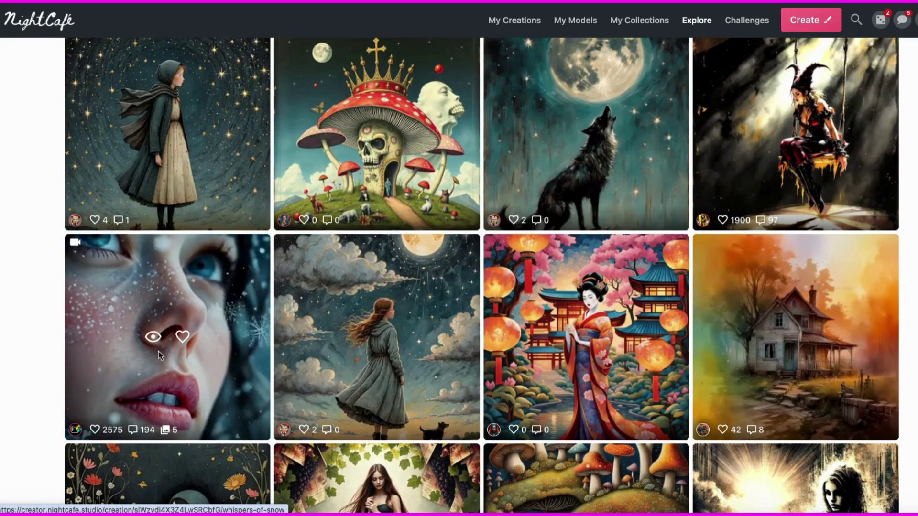
pyautogui.click(128, 392)
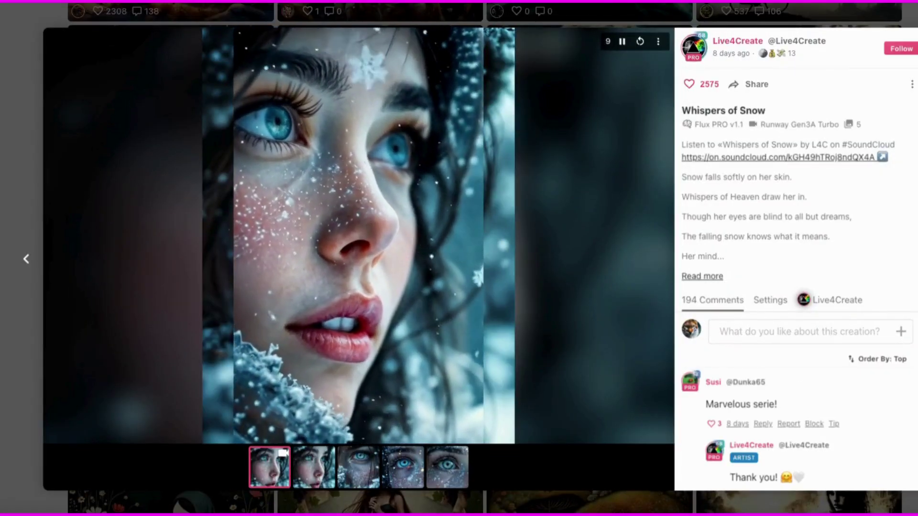
pyautogui.press('Escape')
# - Scroll further through the community gallery, then go back to My Creations
pyautogui.scroll(-5, 473, 431)
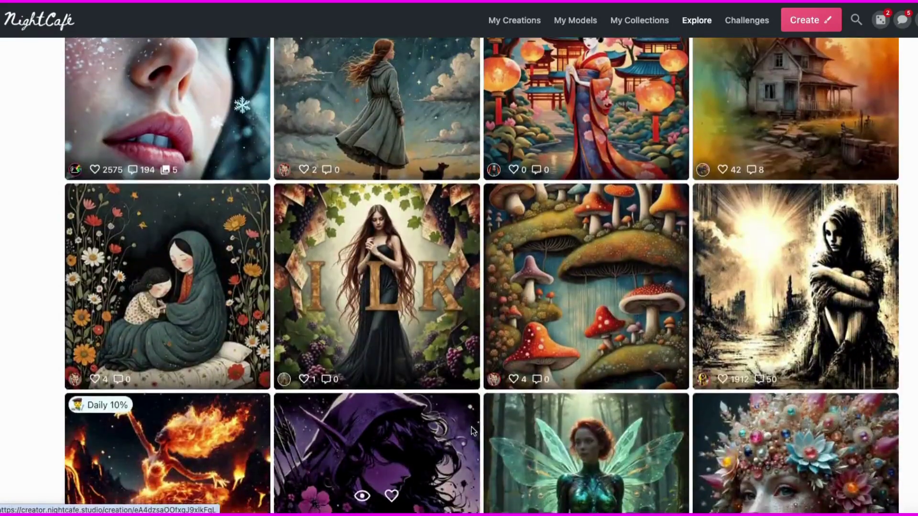
pyautogui.scroll(-15, 472, 430)
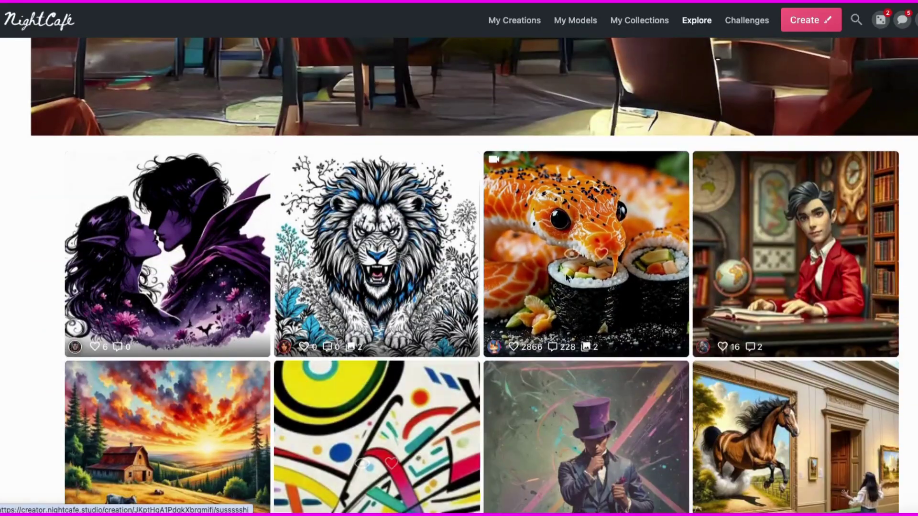
pyautogui.scroll(-5, 351, 328)
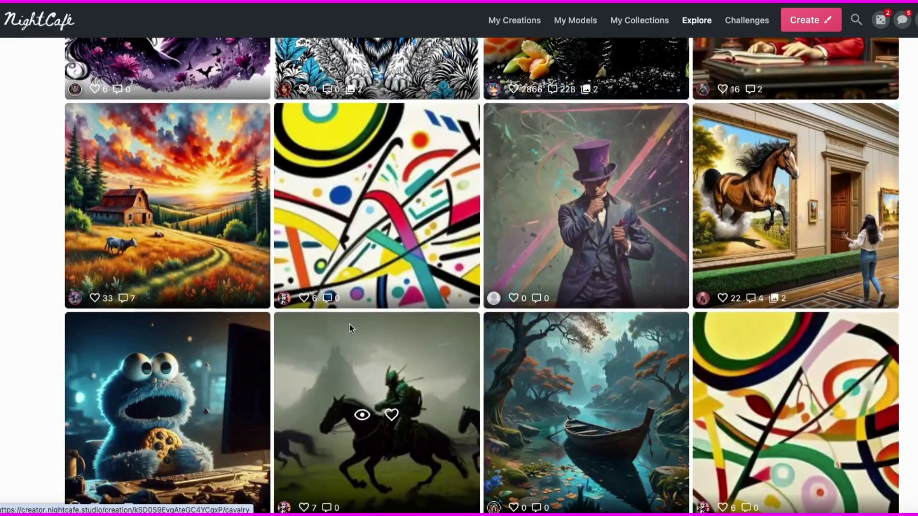
pyautogui.scroll(-15, 441, 343)
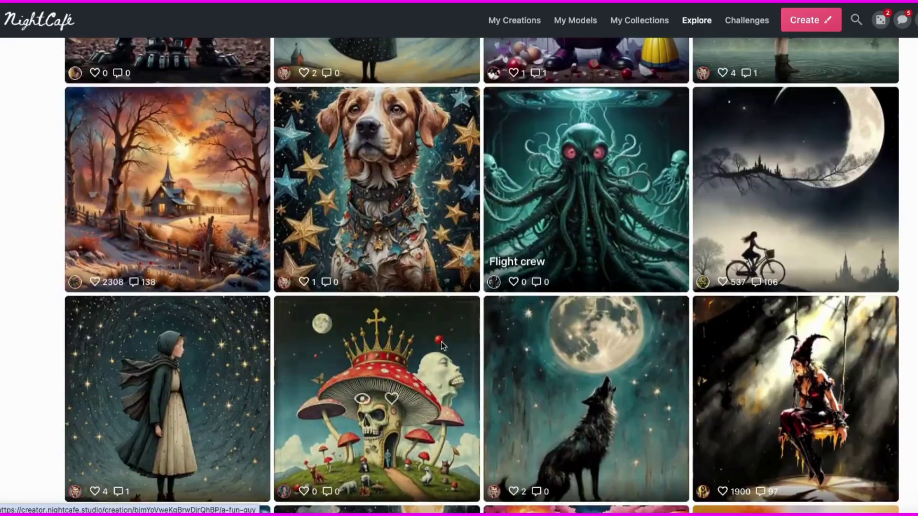
pyautogui.scroll(15, 443, 345)
pyautogui.scroll(-7, 791, 255)
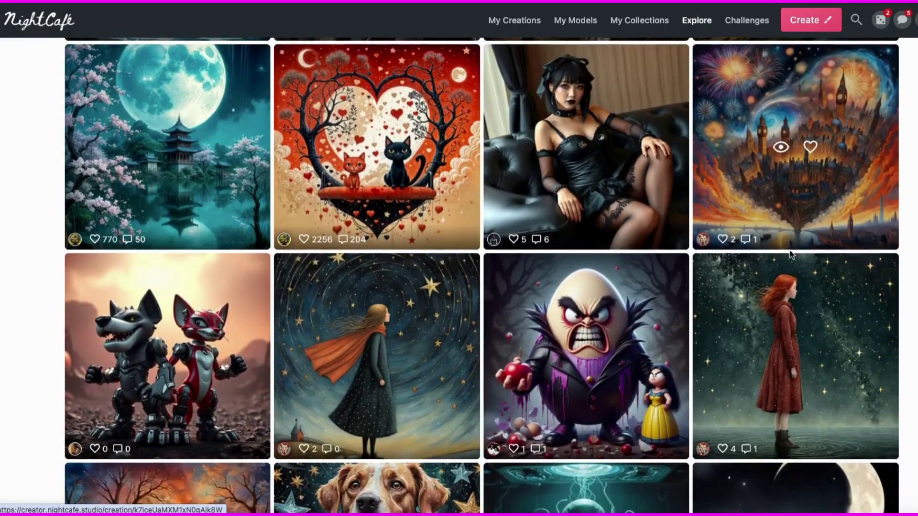
pyautogui.scroll(-12, 791, 256)
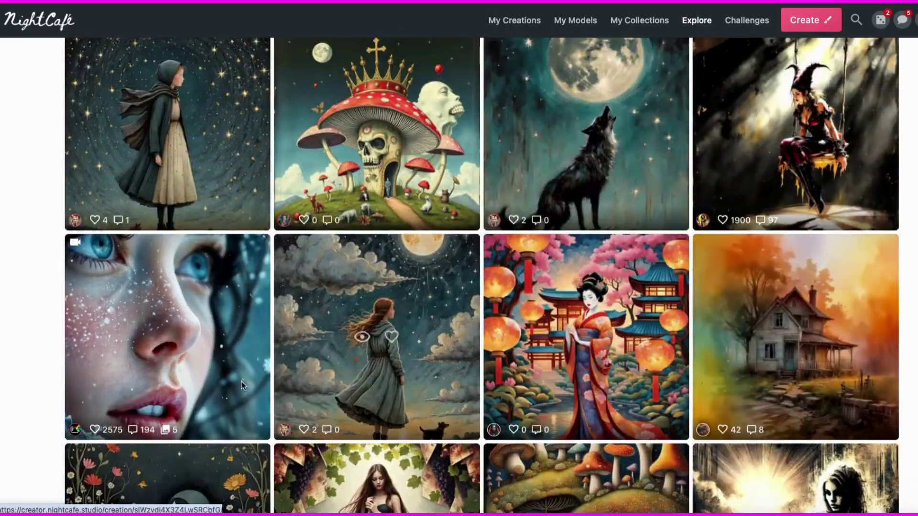
pyautogui.click(513, 21)
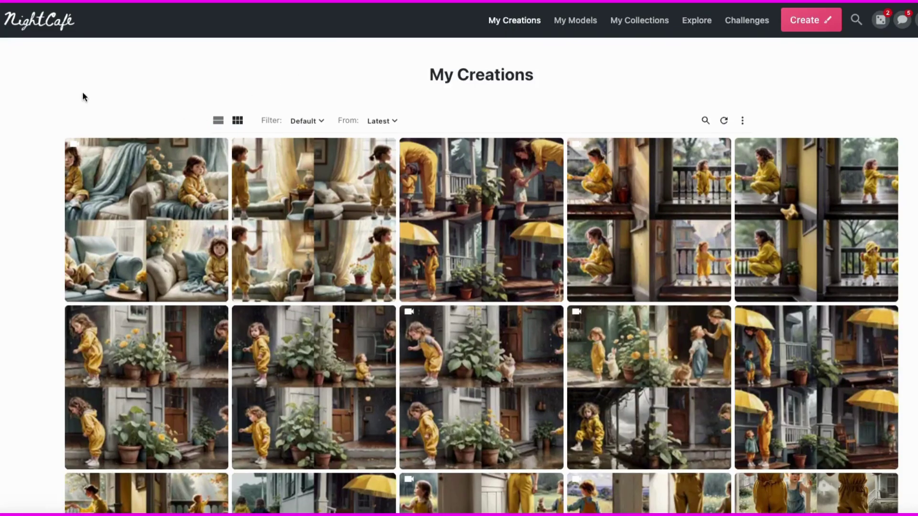
# - Open the toddler-at-the-window creation and scroll through its output images and creation settings
pyautogui.scroll(-9, 33, 207)
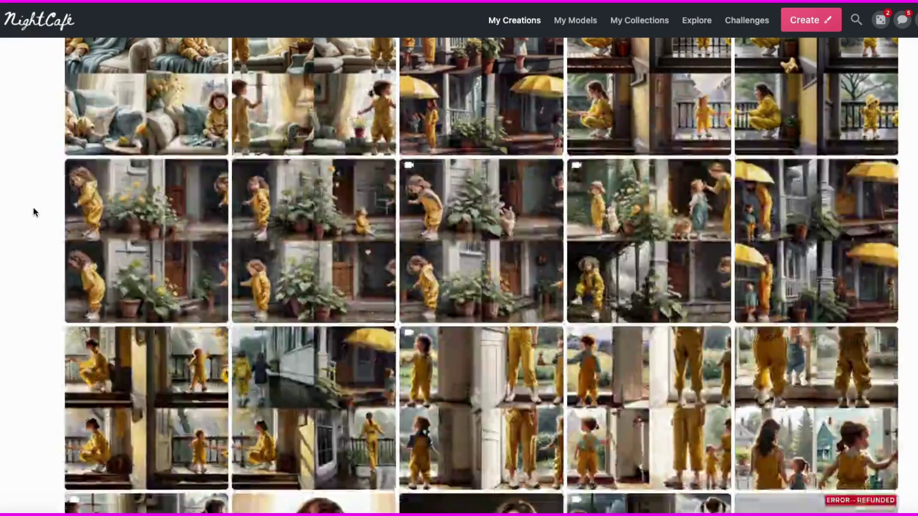
pyautogui.click(168, 234)
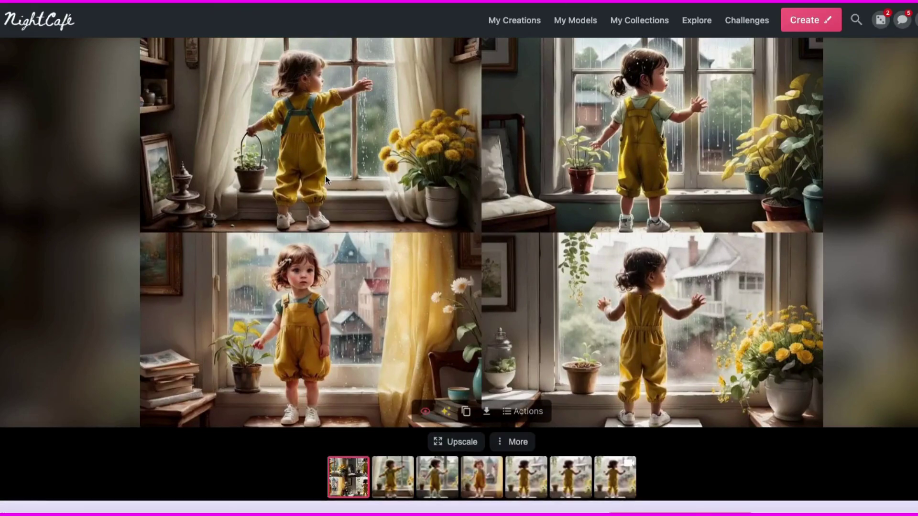
pyautogui.scroll(-12, 413, 353)
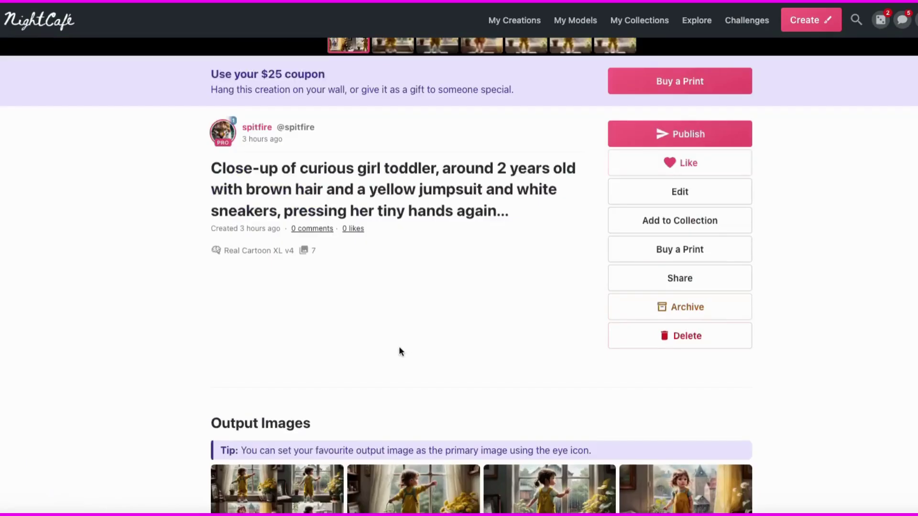
pyautogui.scroll(-5, 399, 350)
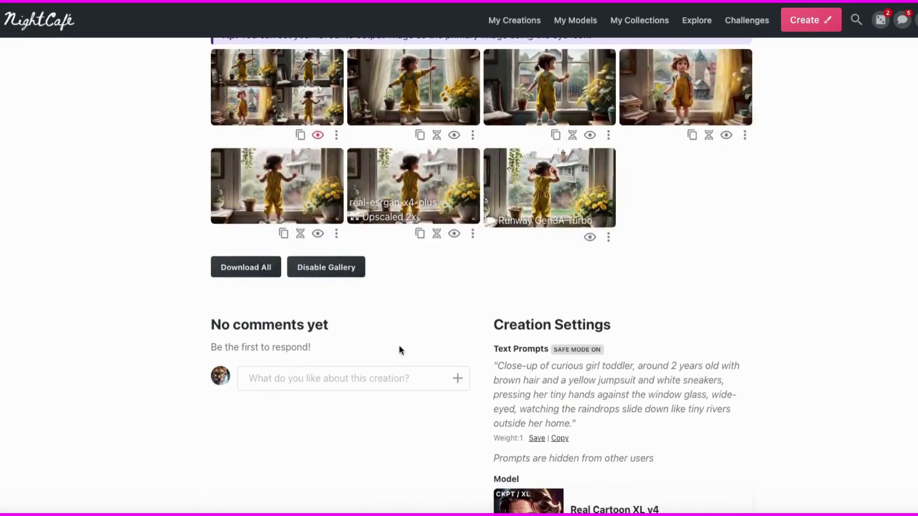
pyautogui.scroll(-6, 771, 334)
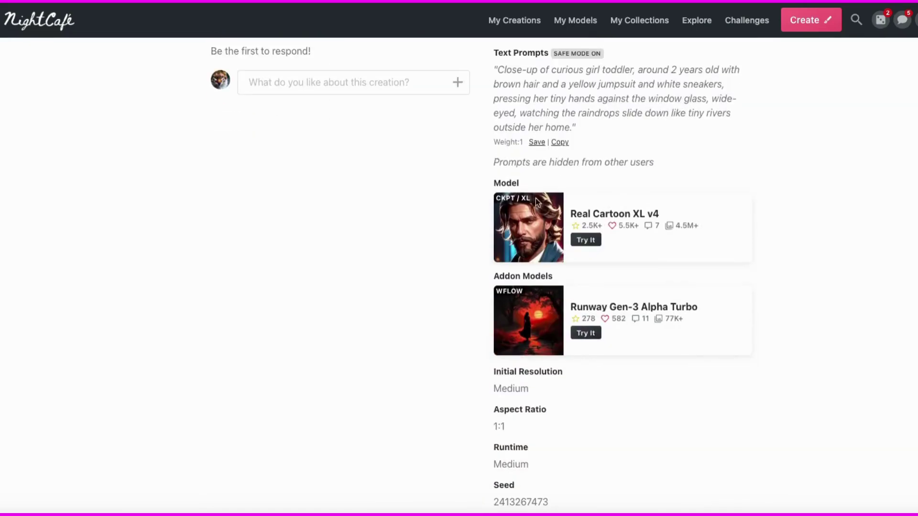
pyautogui.scroll(-1, 655, 409)
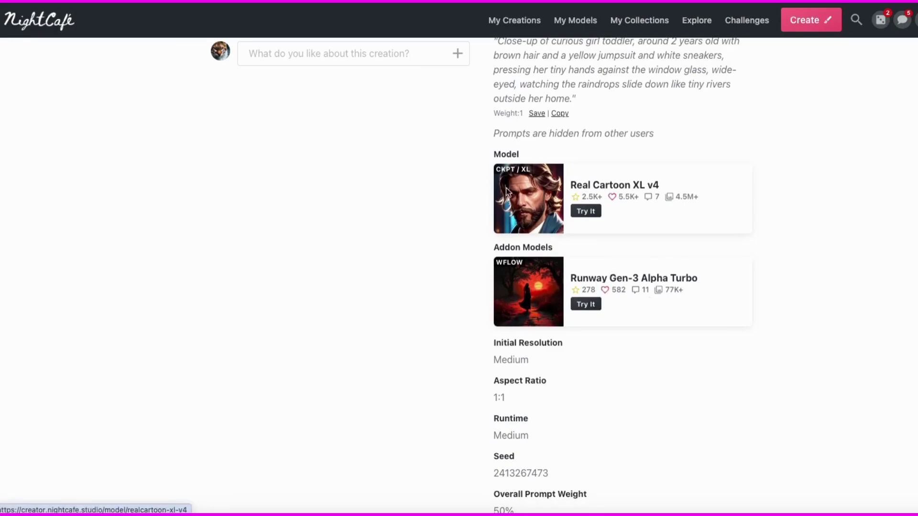
pyautogui.scroll(-5, 428, 378)
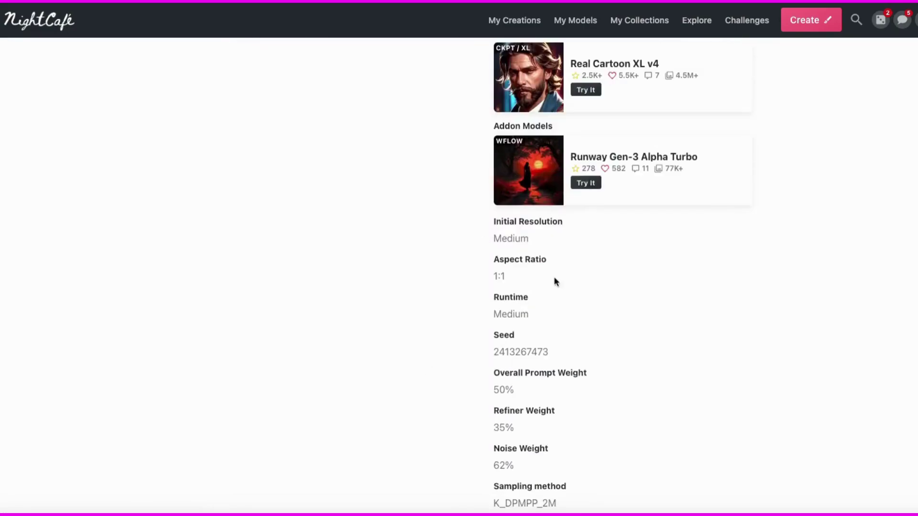
pyautogui.scroll(-3, 540, 474)
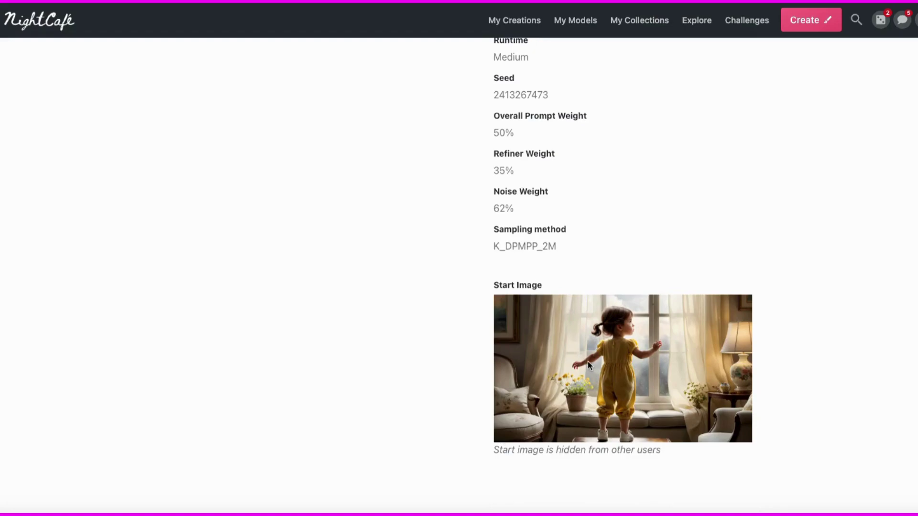
pyautogui.scroll(15, 449, 344)
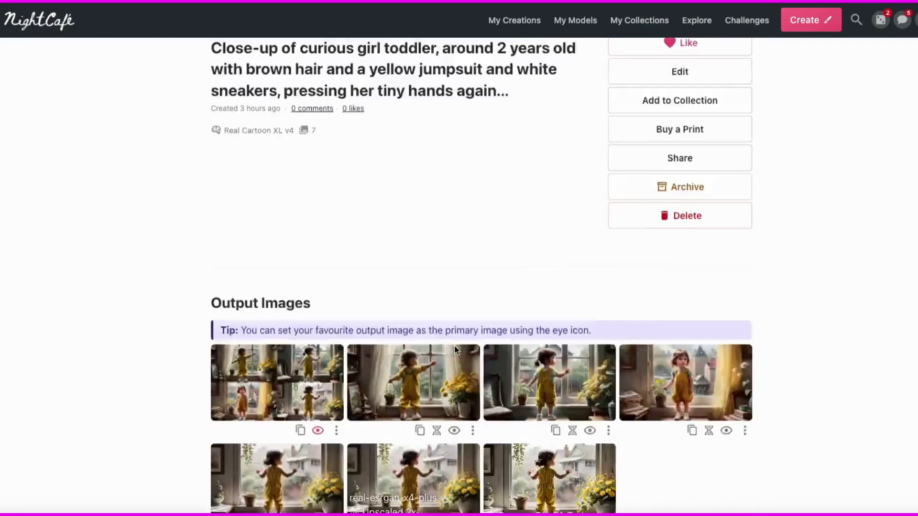
pyautogui.scroll(-1, 454, 349)
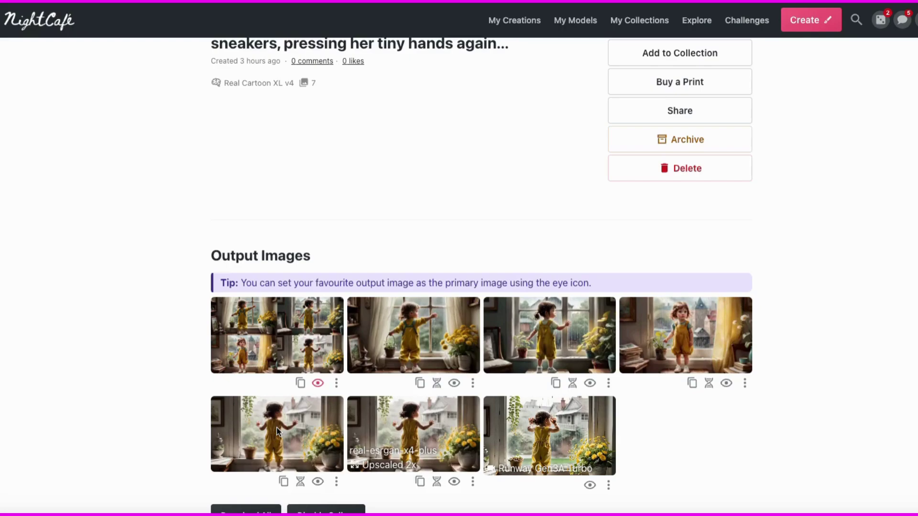
pyautogui.scroll(-1, 438, 321)
pyautogui.scroll(3, 438, 322)
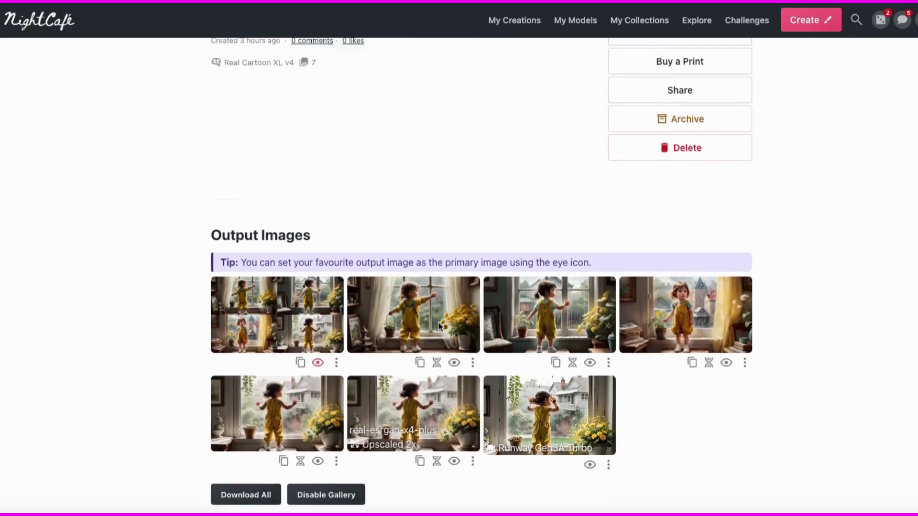
pyautogui.scroll(8, 438, 322)
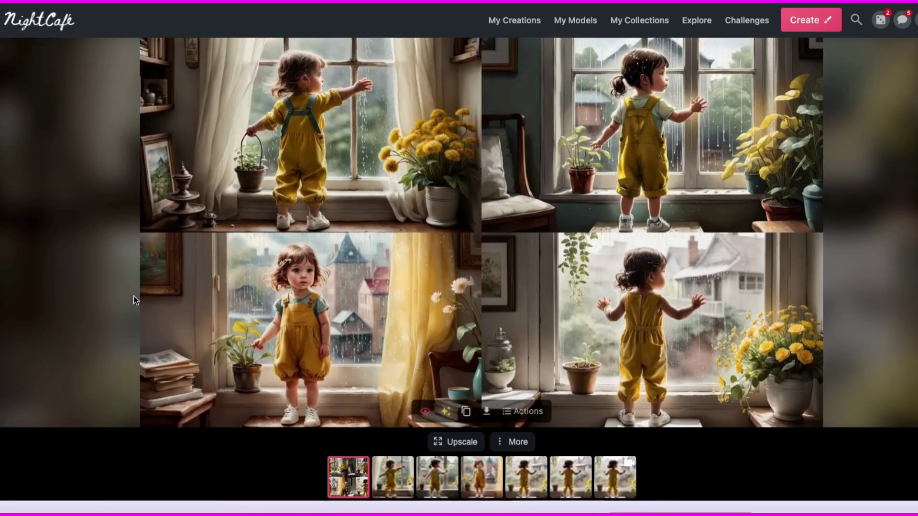
# - Start a new text-to-image creation, browse the model catalog, and focus the text prompt field
pyautogui.click(810, 21)
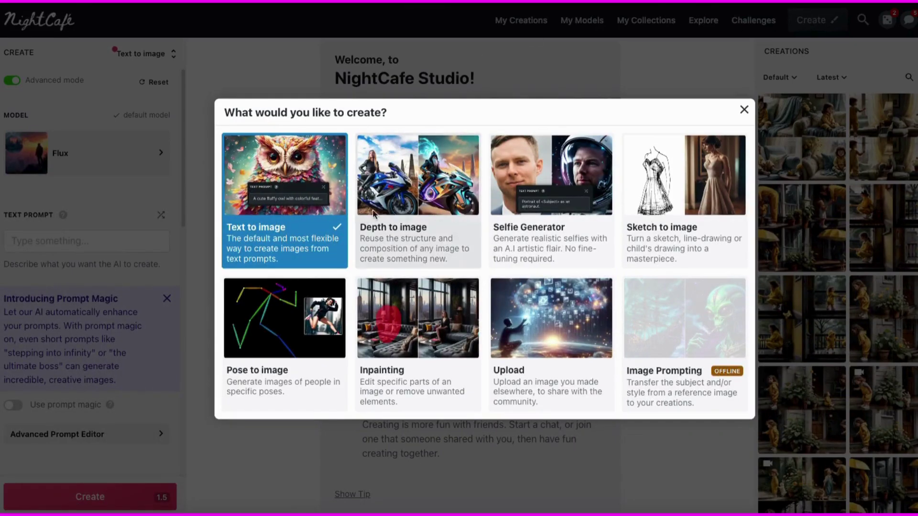
pyautogui.click(268, 210)
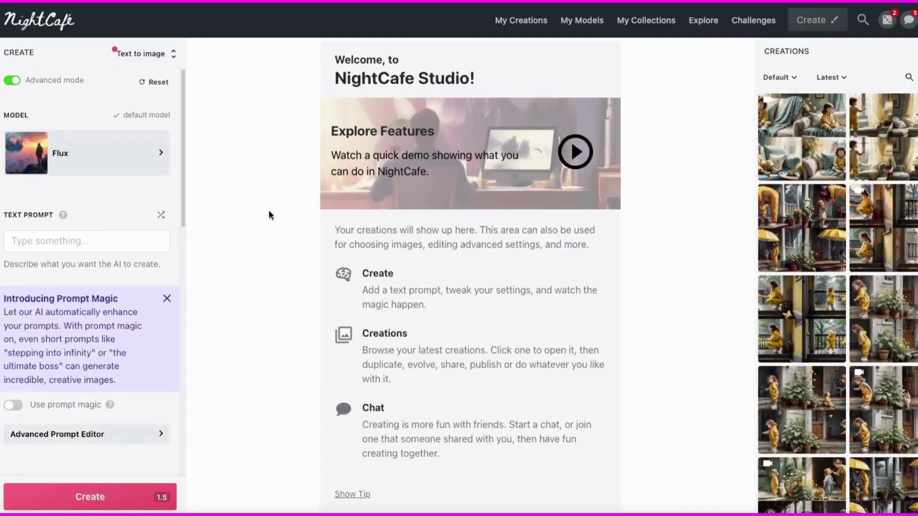
pyautogui.click(157, 153)
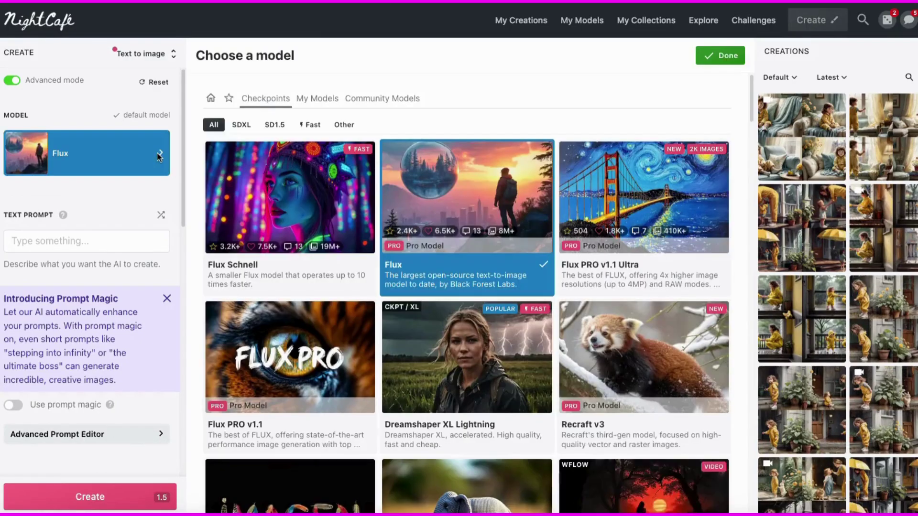
pyautogui.scroll(-4, 339, 212)
pyautogui.scroll(-3, 340, 212)
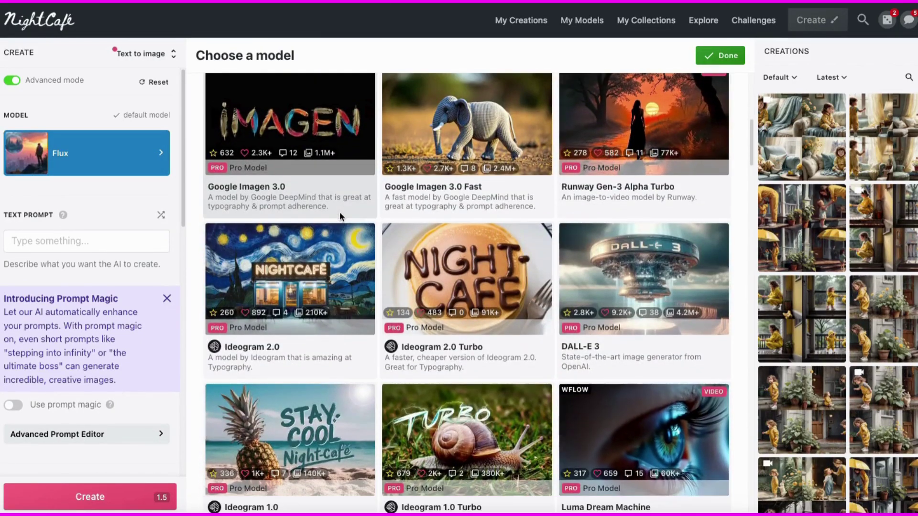
pyautogui.scroll(-10, 400, 310)
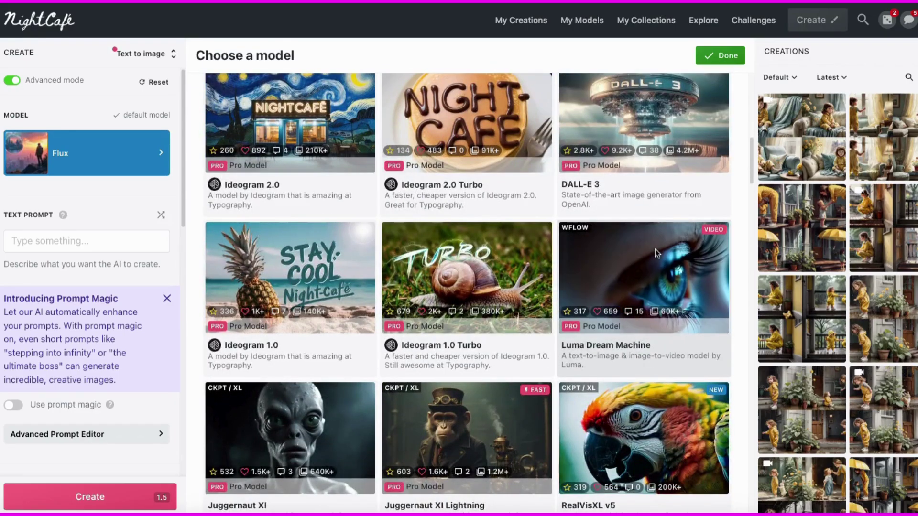
pyautogui.scroll(-15, 383, 290)
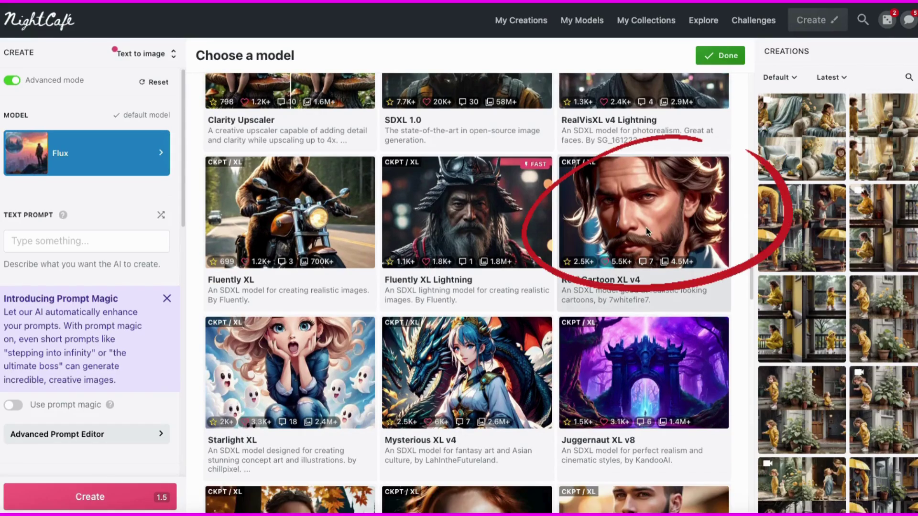
pyautogui.scroll(-9, 411, 310)
pyautogui.scroll(-13, 410, 310)
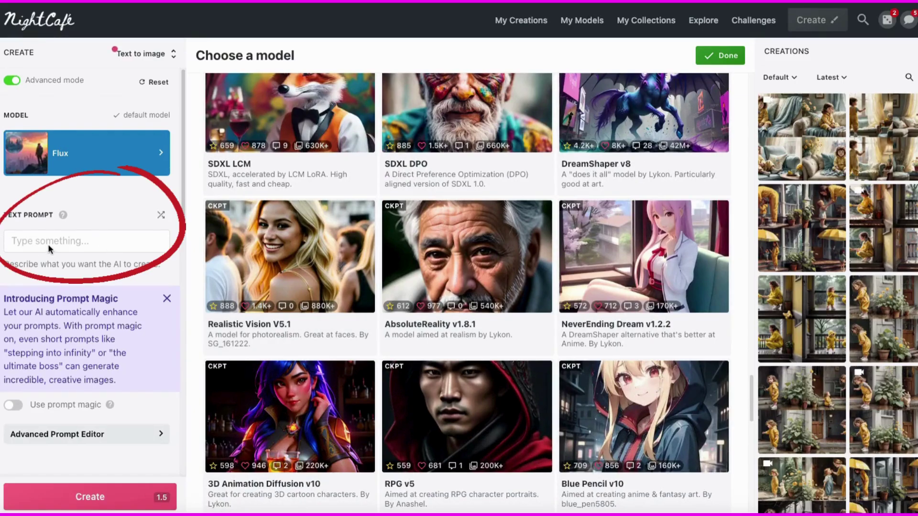
pyautogui.click(24, 245)
pyautogui.scroll(-5, 107, 301)
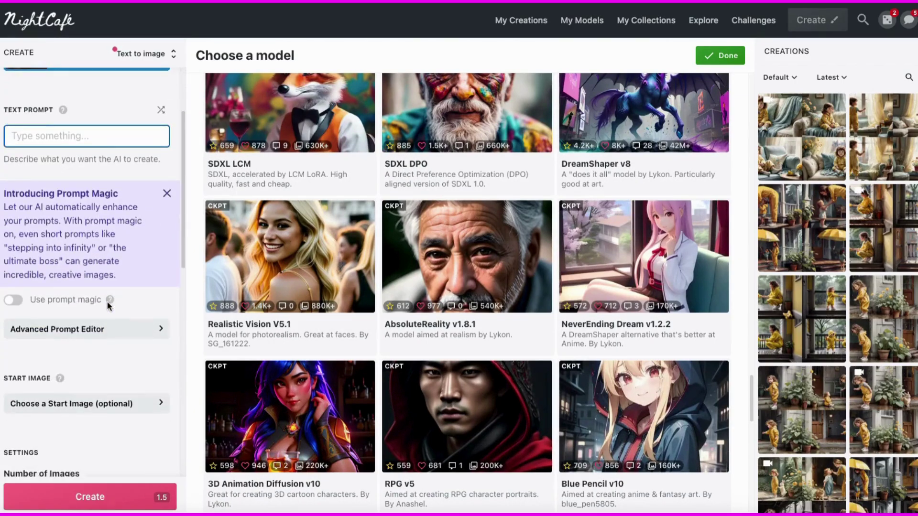
# - Open the Advanced Prompt Editor and scroll down the Create panel to its settings
pyautogui.click(157, 199)
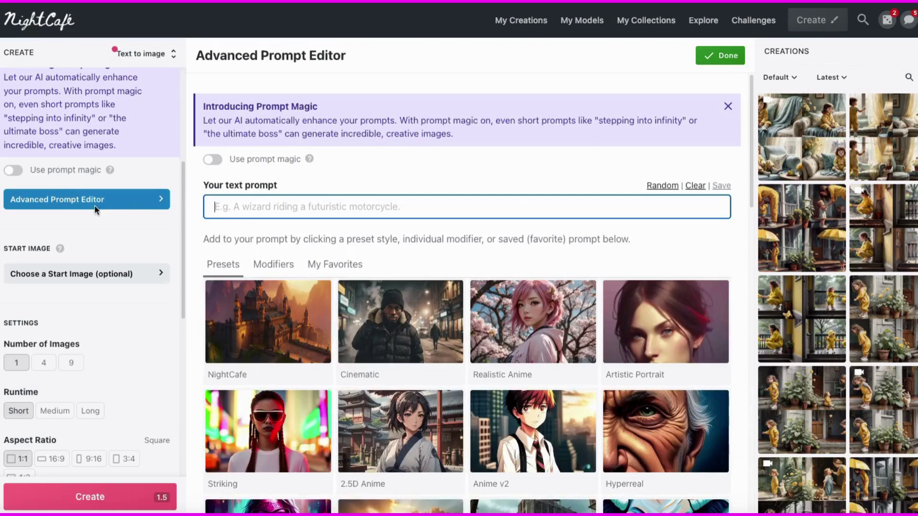
pyautogui.scroll(-3, 296, 311)
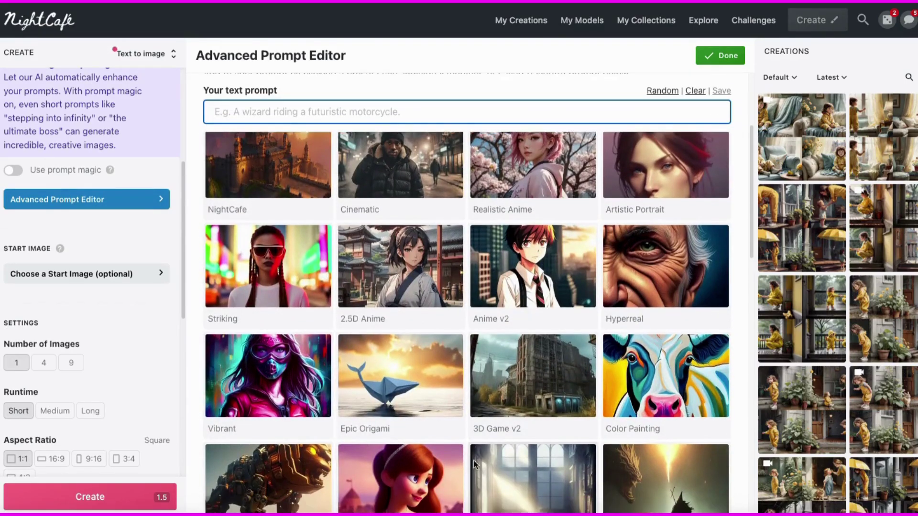
pyautogui.scroll(-10, 311, 424)
pyautogui.click(162, 200)
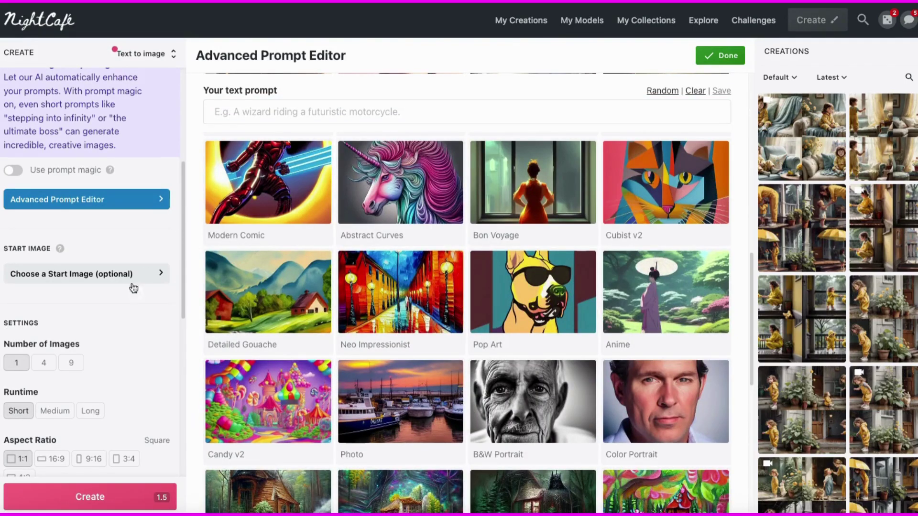
pyautogui.scroll(-1, 122, 333)
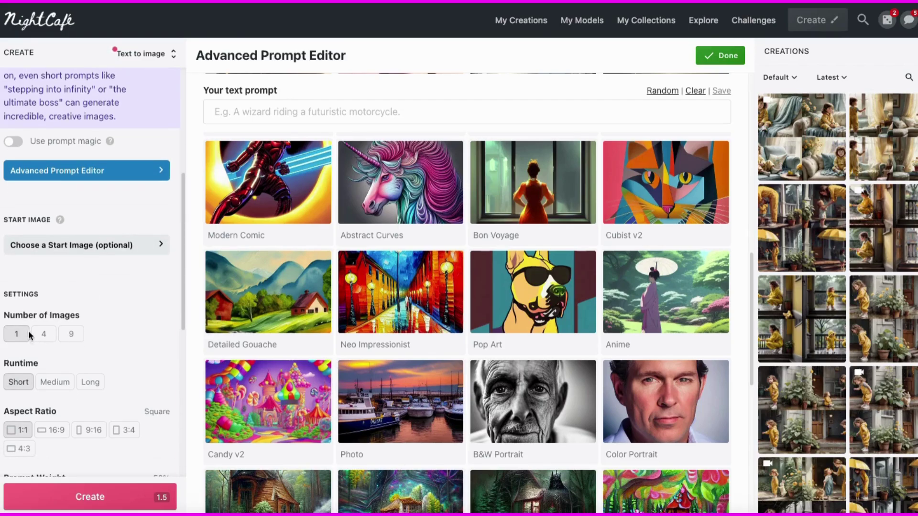
pyautogui.scroll(-5, 139, 324)
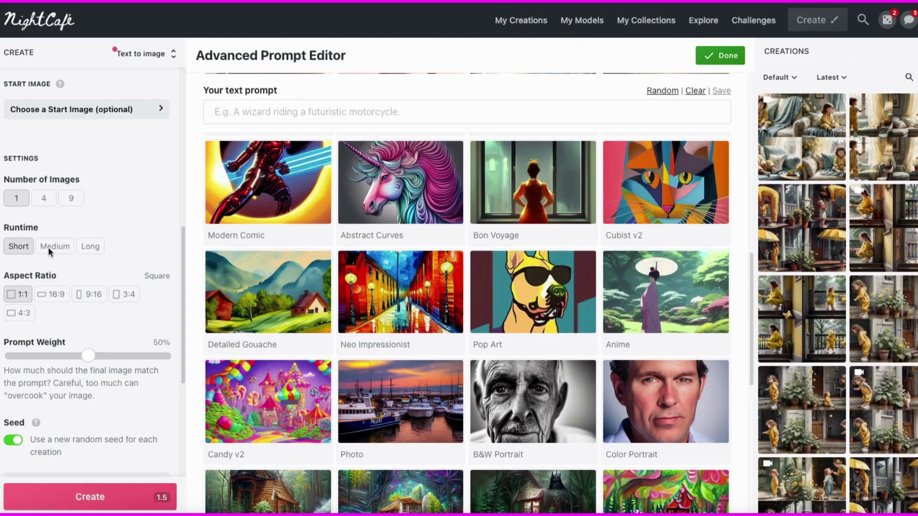
# - Set the aspect ratio to 16:9 and switch off the new random seed option
pyautogui.click(50, 294)
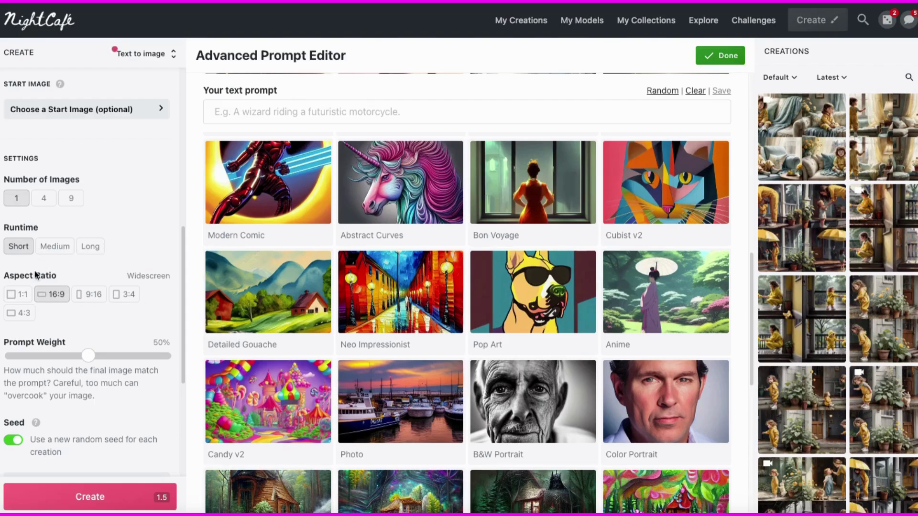
pyautogui.scroll(-5, 93, 333)
pyautogui.click(52, 311)
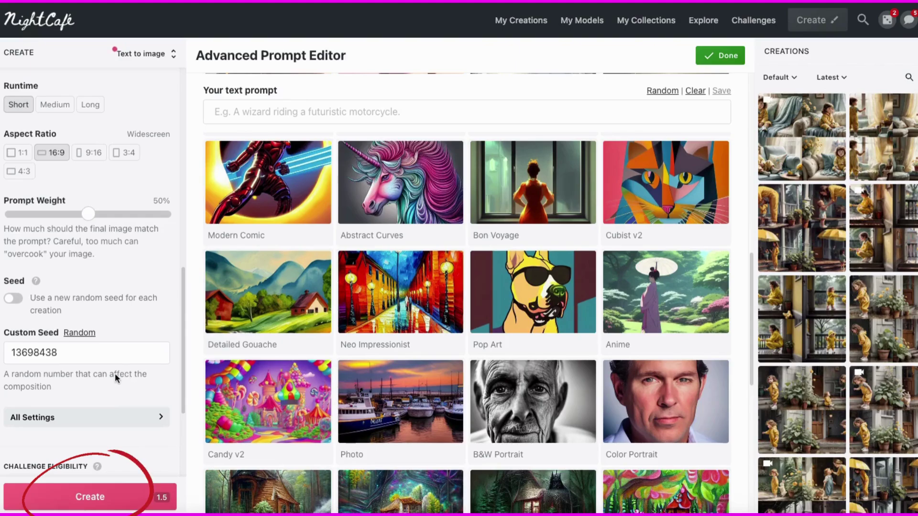
pyautogui.scroll(-6, 114, 373)
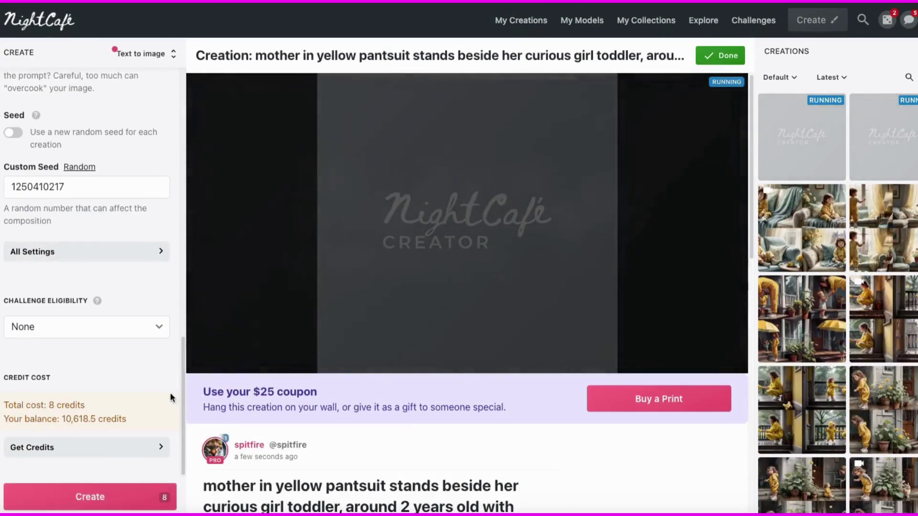
# - Pick the third doorway image, upscale it 2x with Real-ESRGAN x4+, and view the result
pyautogui.scroll(-3, 485, 348)
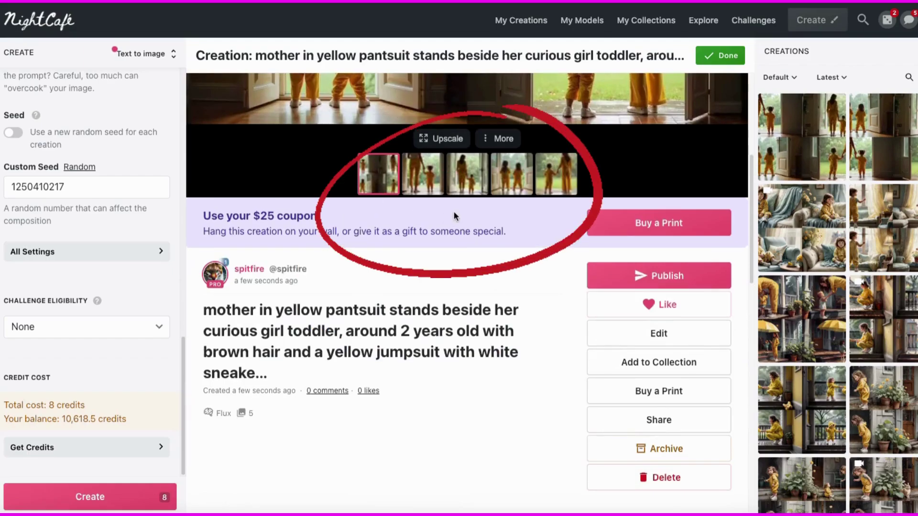
pyautogui.scroll(5, 454, 212)
pyautogui.click(458, 444)
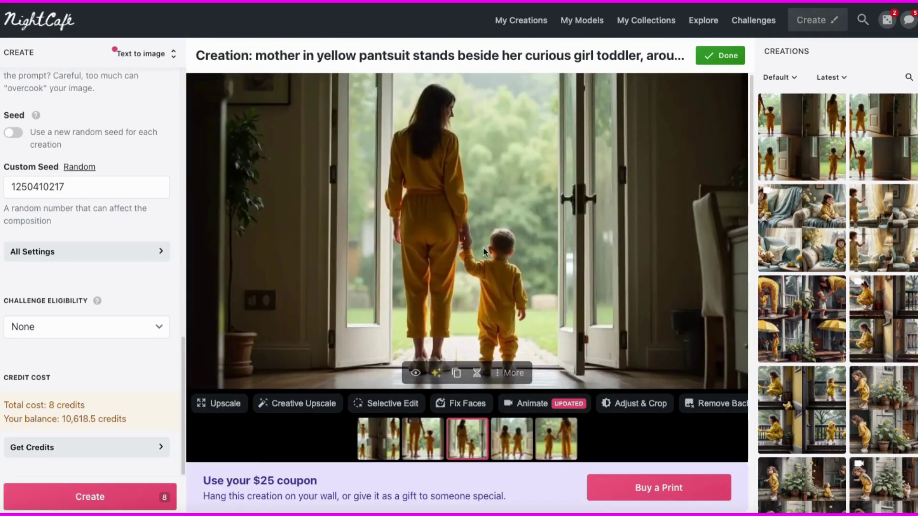
pyautogui.click(219, 406)
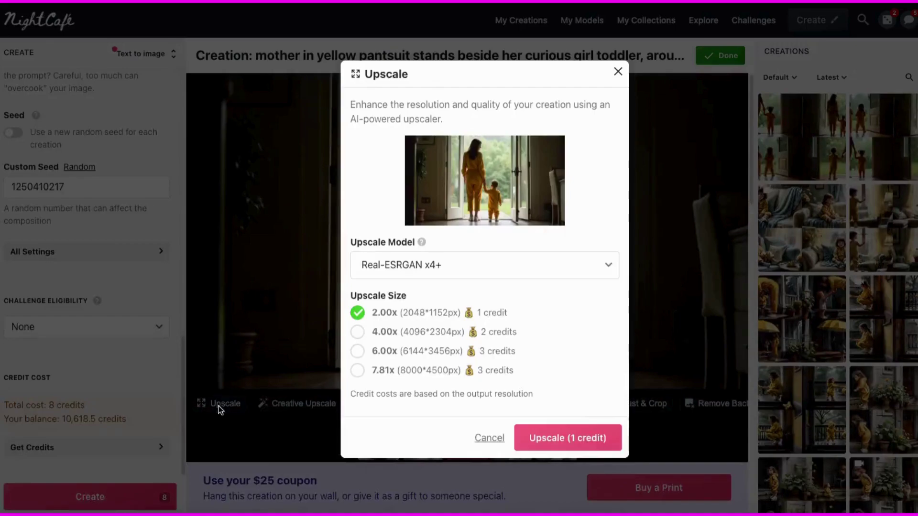
pyautogui.click(564, 438)
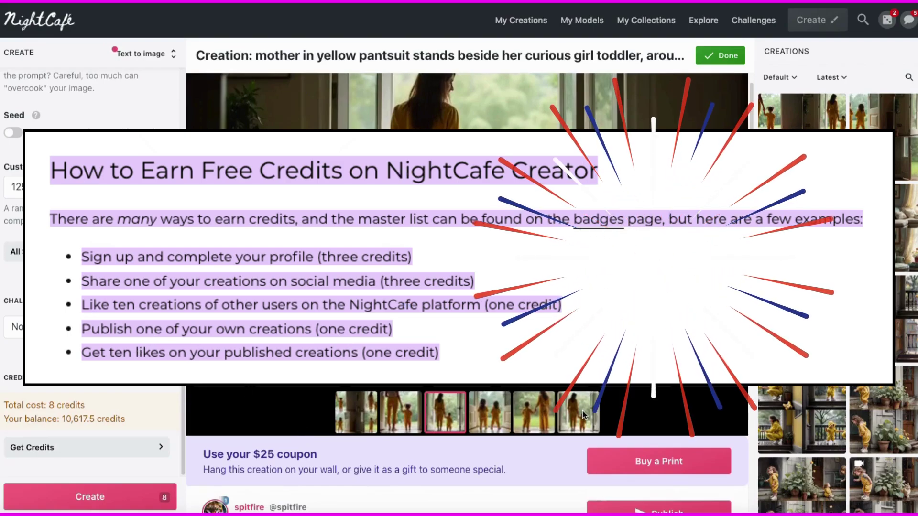
pyautogui.click(583, 413)
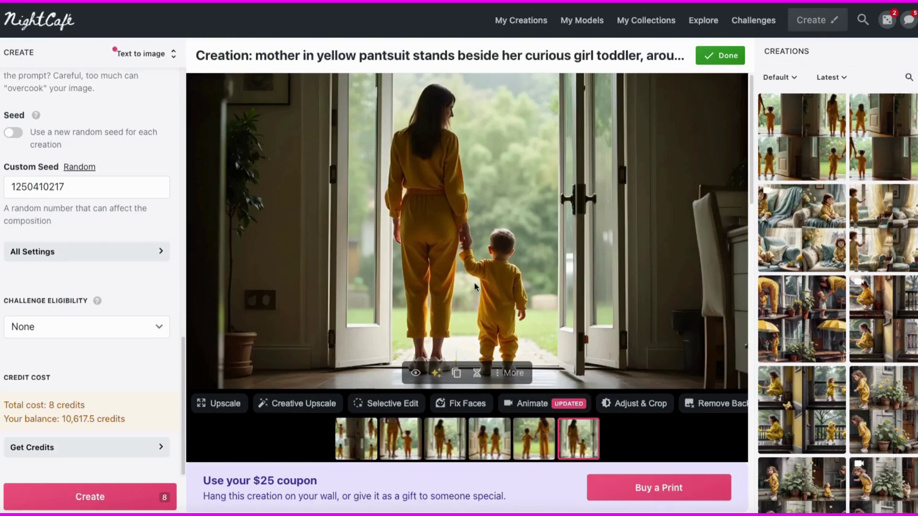
# - Animate the image into a 5-second 16:9 video prompted 'mother and daughter watch the rain fall'
pyautogui.click(535, 404)
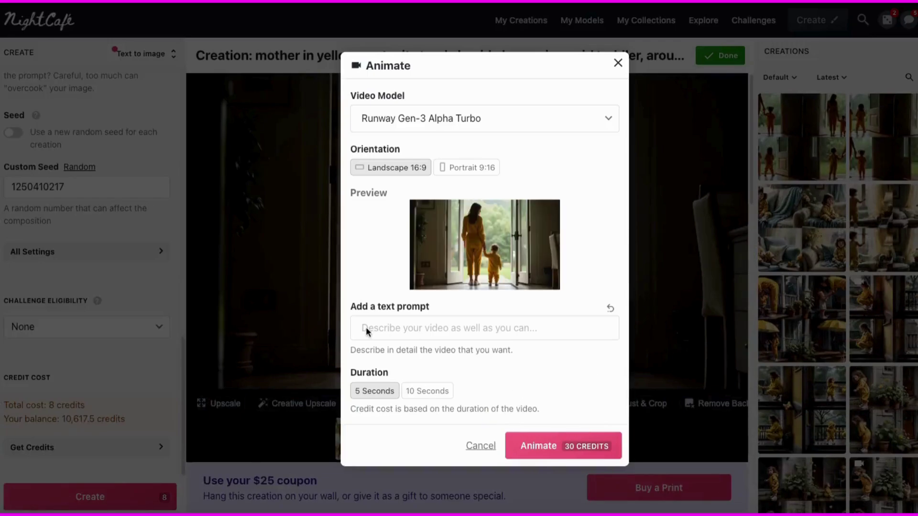
pyautogui.click(381, 329)
pyautogui.write('mother ')
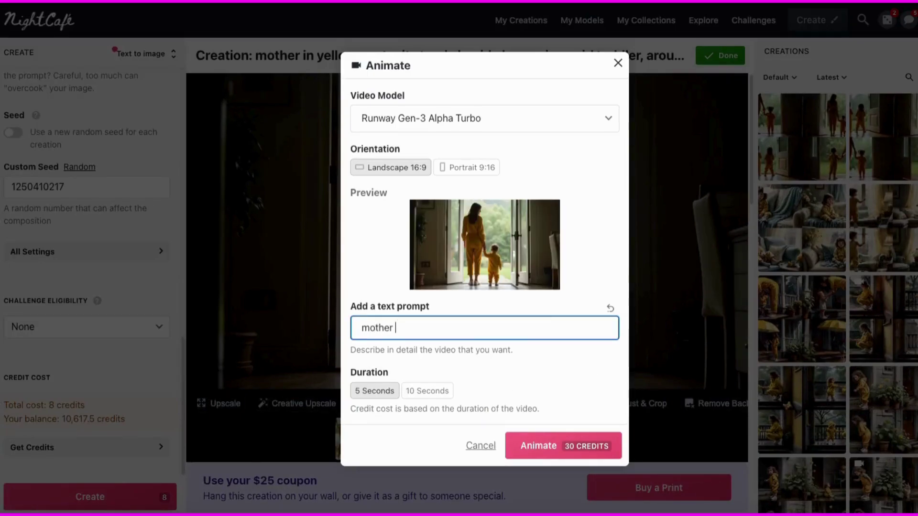
pyautogui.write('and daughter watch the rain fall')
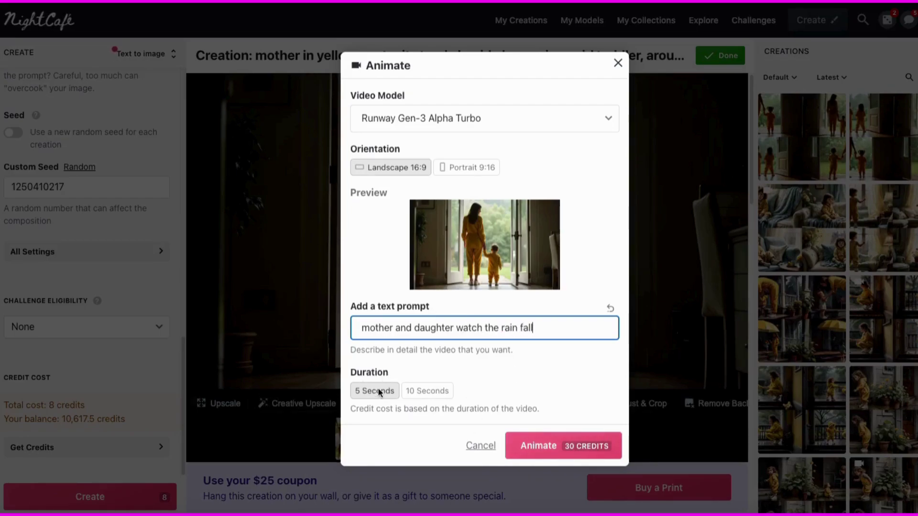
pyautogui.click(555, 447)
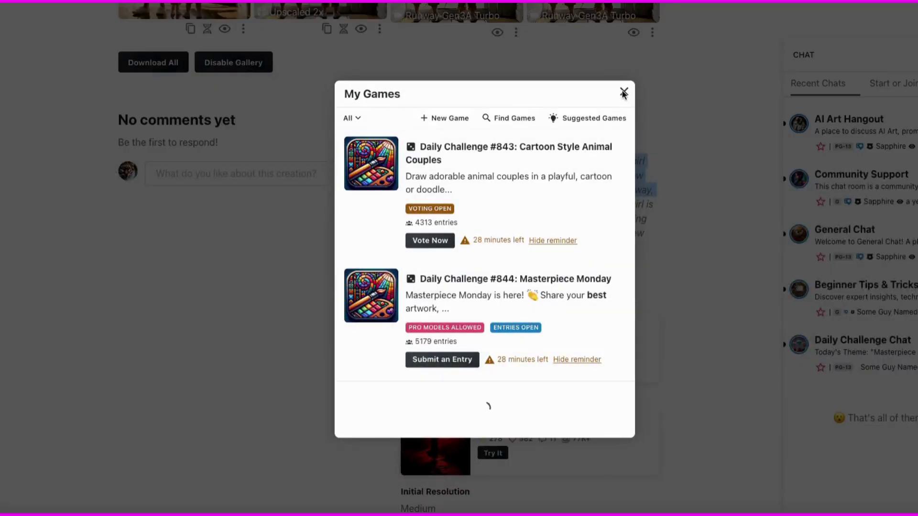
pyautogui.click(624, 93)
pyautogui.click(746, 21)
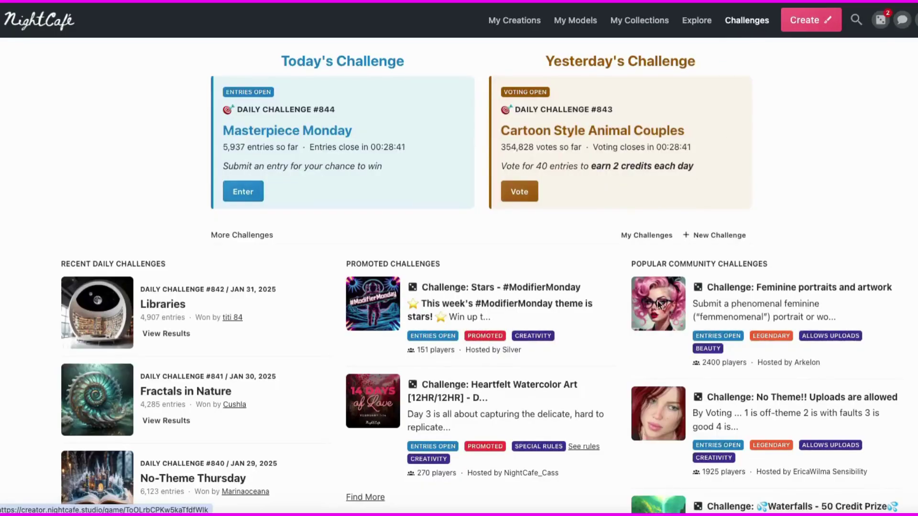
pyautogui.scroll(-15, 371, 398)
pyautogui.scroll(20, 488, 388)
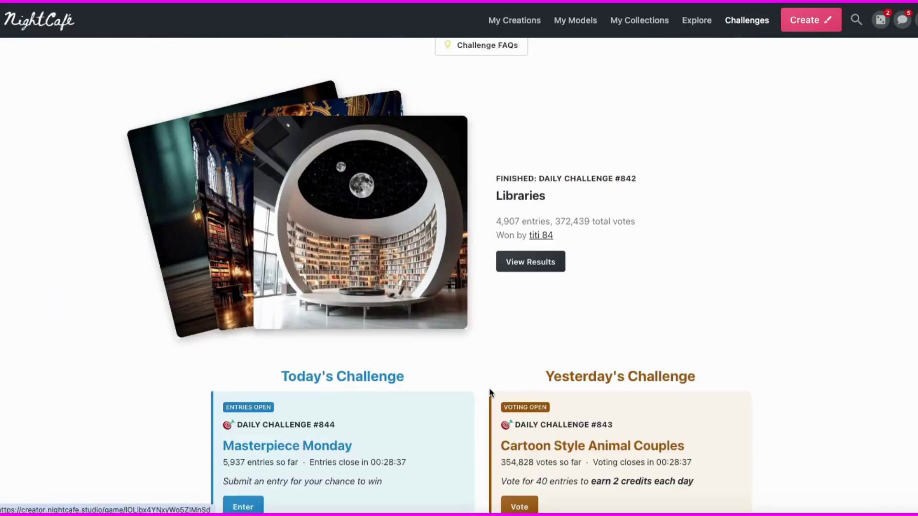
pyautogui.scroll(3, 489, 391)
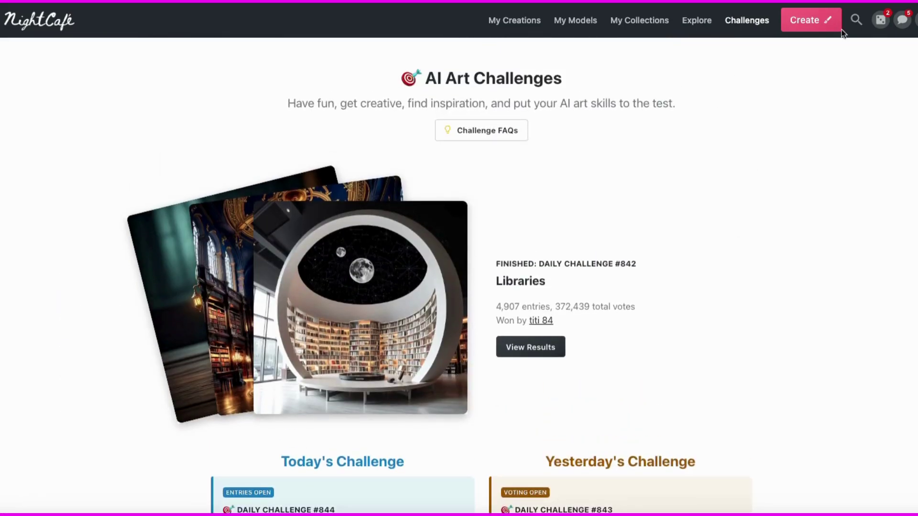
pyautogui.click(882, 19)
pyautogui.click(623, 93)
pyautogui.click(902, 19)
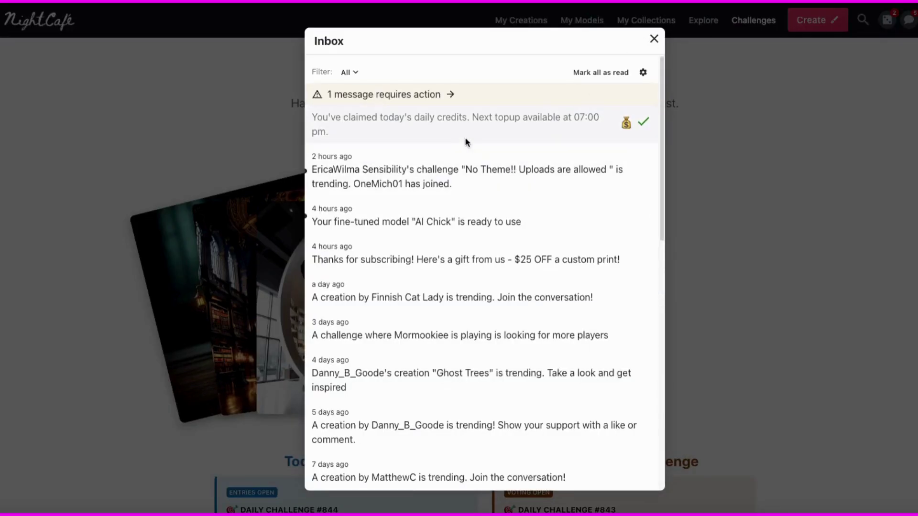
pyautogui.click(653, 42)
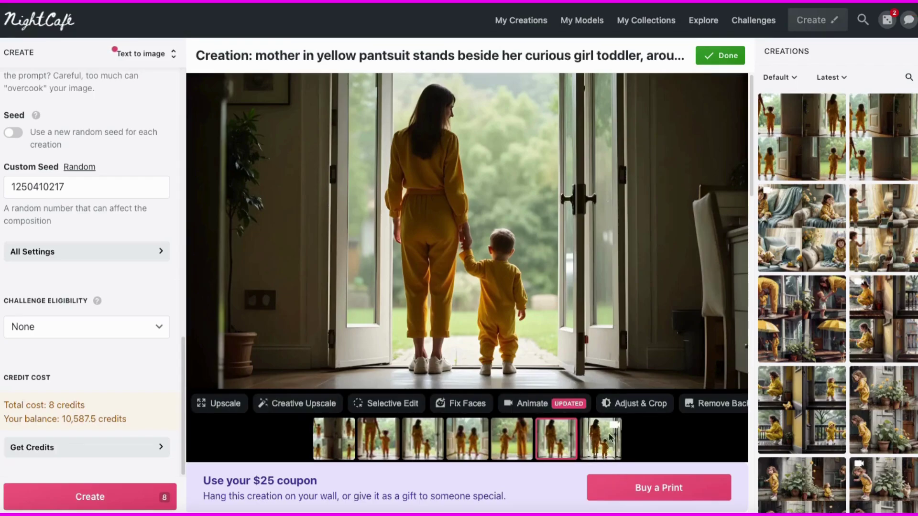
# - Play the finished rain animation and download it as a 2.3 MB MP4
pyautogui.click(619, 433)
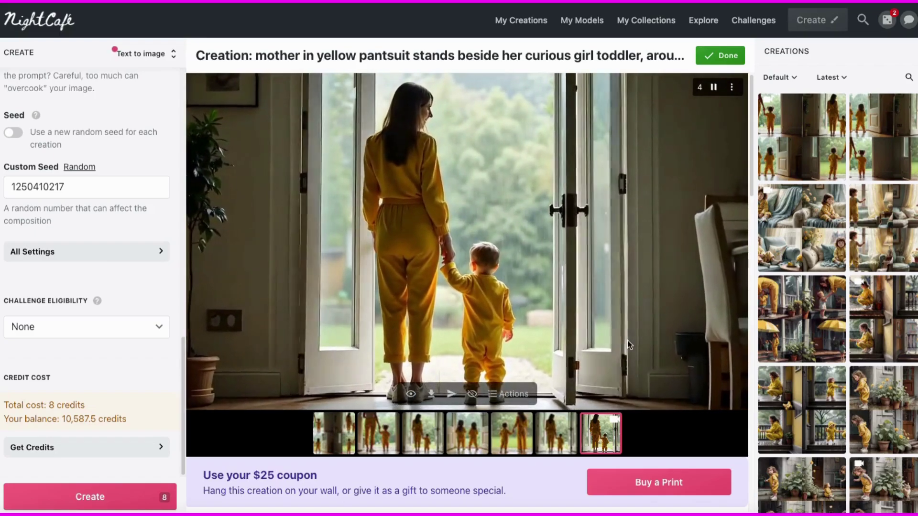
pyautogui.click(431, 394)
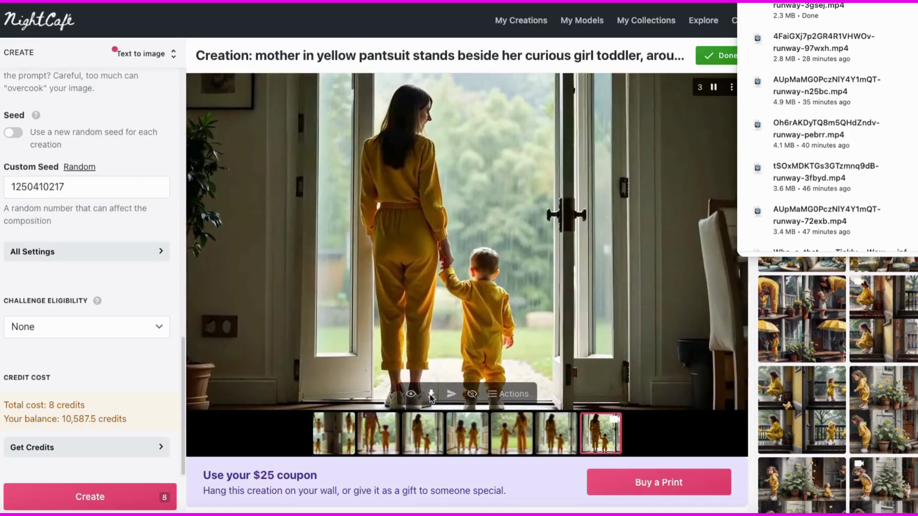
pyautogui.click(427, 123)
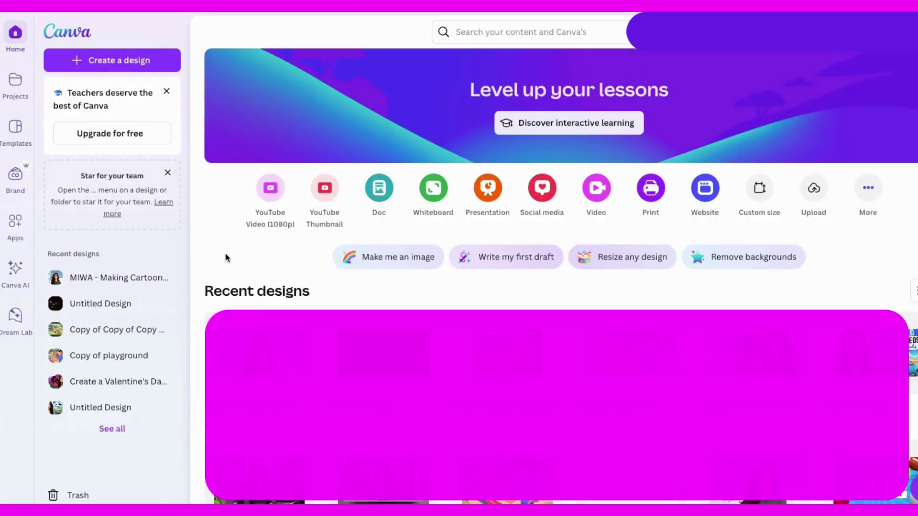
# - Start a new YouTube video design with four 5-second pages
pyautogui.click(270, 187)
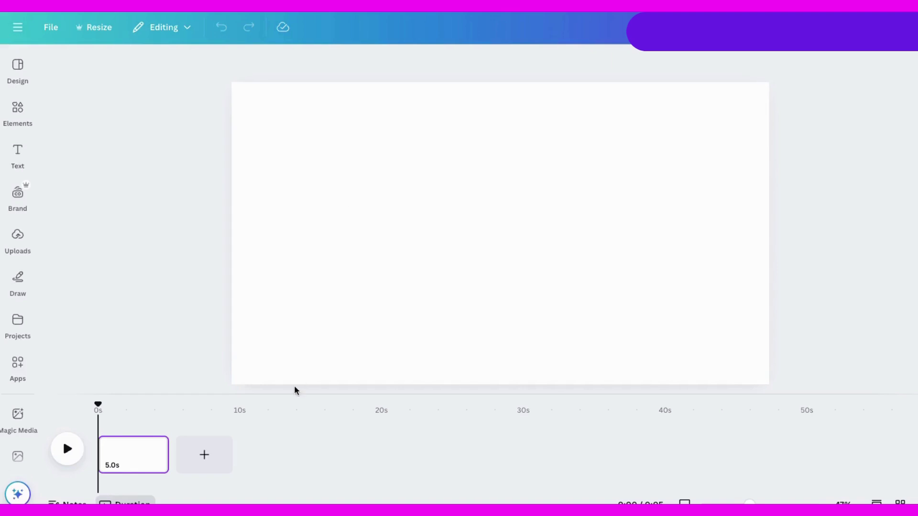
pyautogui.click(207, 456)
pyautogui.click(273, 454)
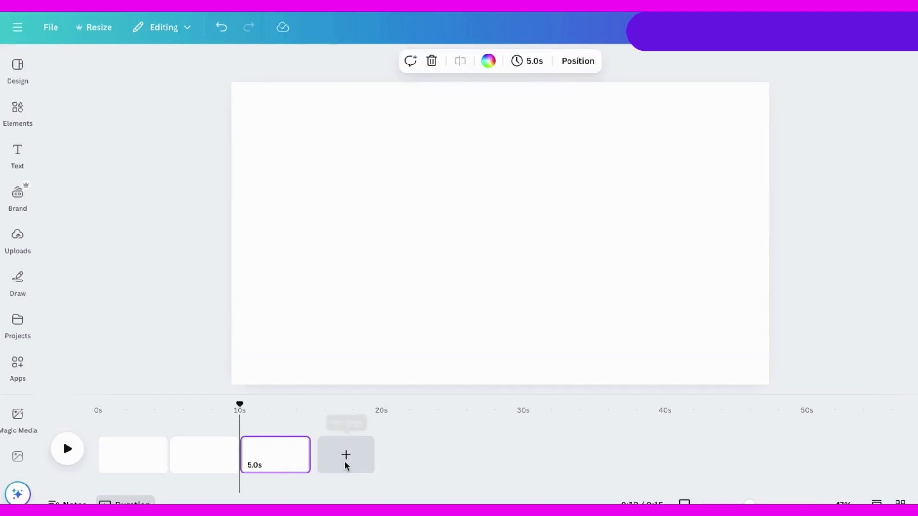
pyautogui.click(345, 455)
pyautogui.click(149, 456)
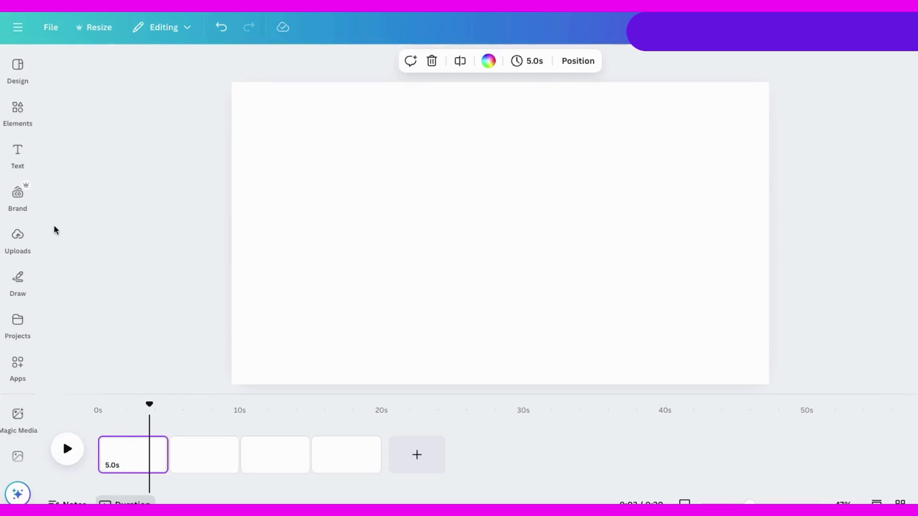
# - Drag the narration MP3 file into the design to upload it
pyautogui.click(19, 236)
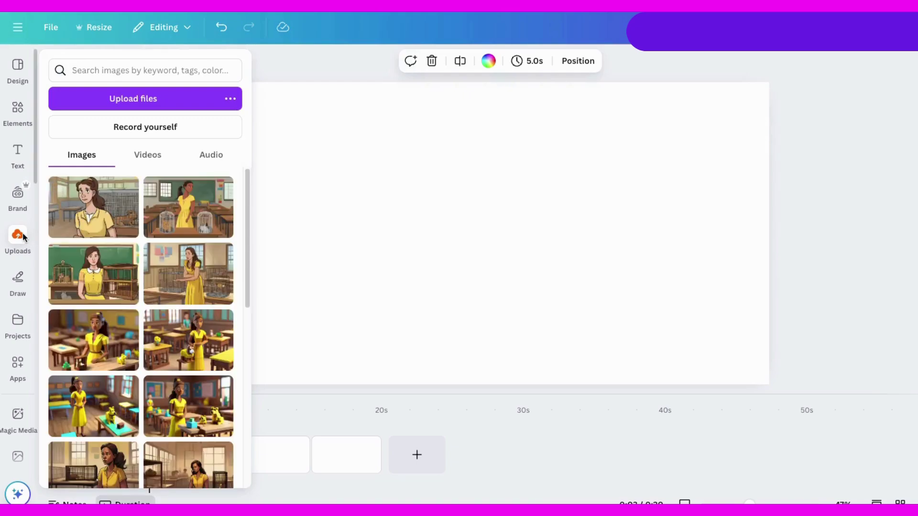
pyautogui.click(263, 228)
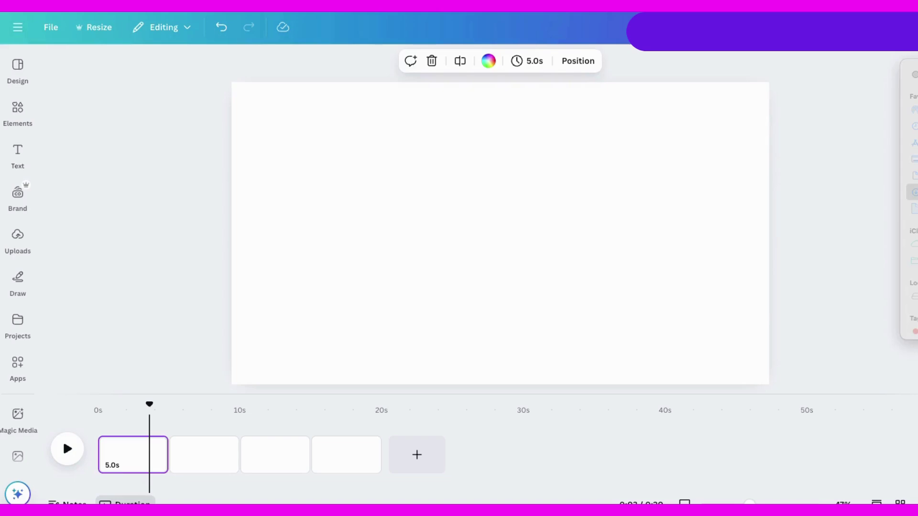
pyautogui.moveTo(910, 127); pyautogui.dragTo(424, 187)
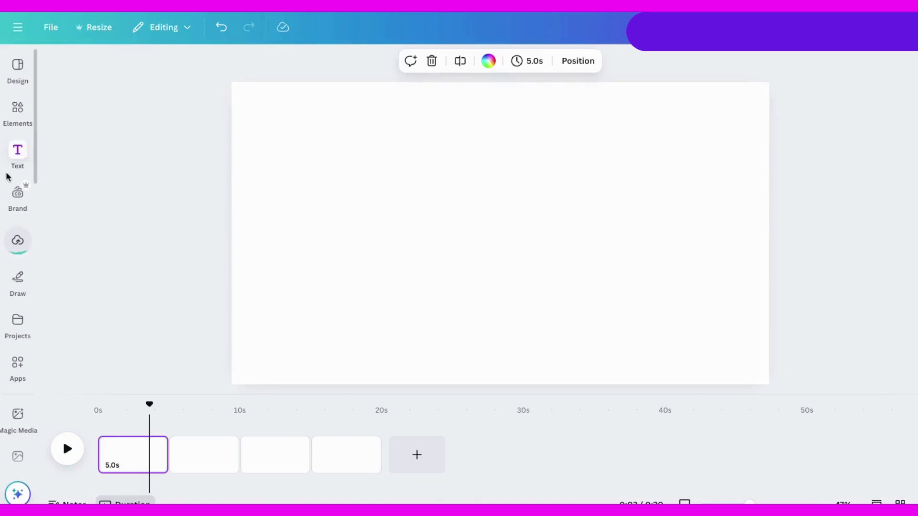
# - Add the 0:53 uploaded narration to the timeline, starting near the beginning
pyautogui.click(18, 240)
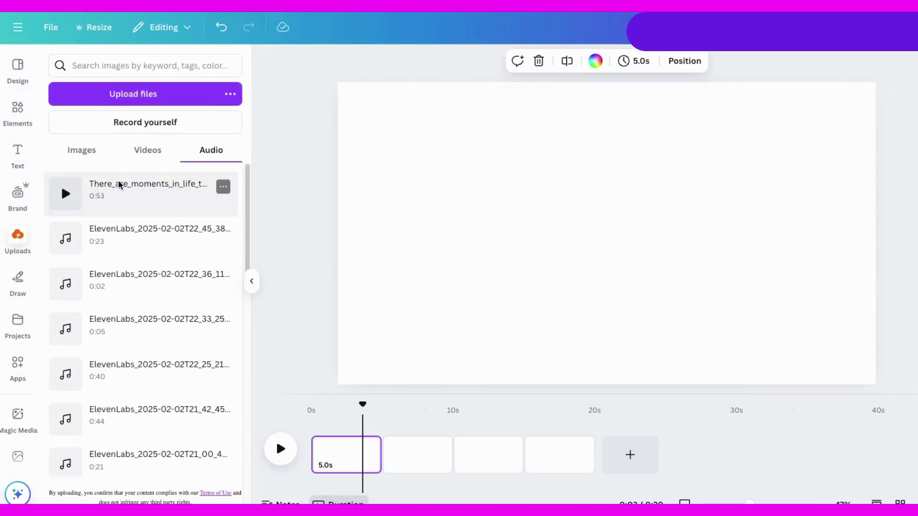
pyautogui.click(119, 191)
pyautogui.moveTo(421, 478); pyautogui.dragTo(380, 490)
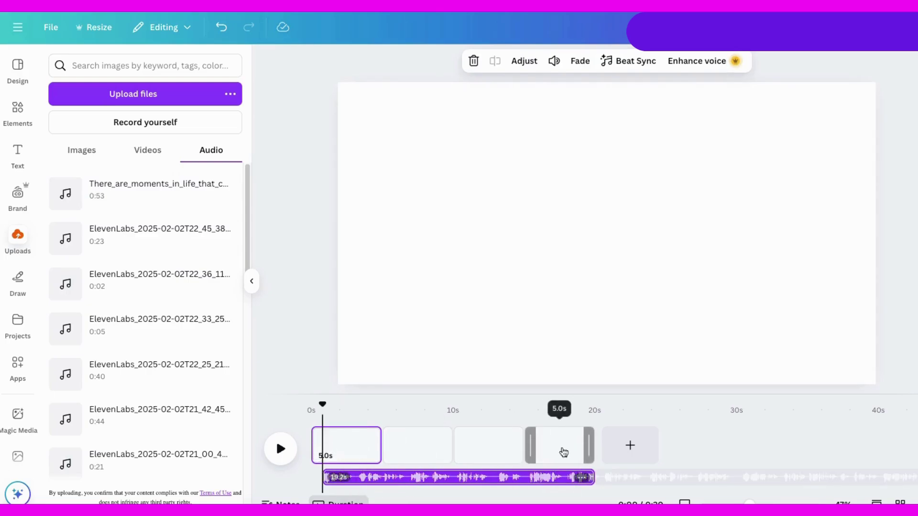
# - Add blank 5-second pages until the video runs 1:15
pyautogui.click(629, 445)
pyautogui.click(699, 448)
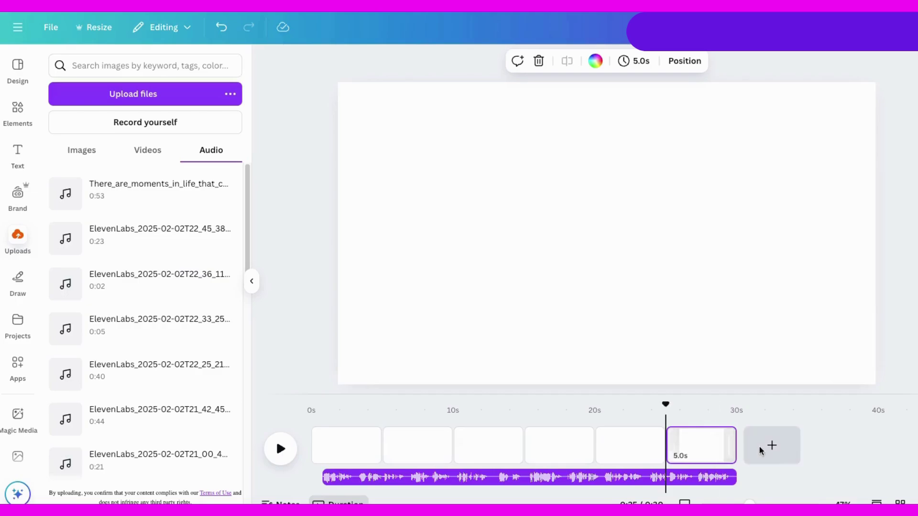
pyautogui.click(761, 451)
pyautogui.click(839, 446)
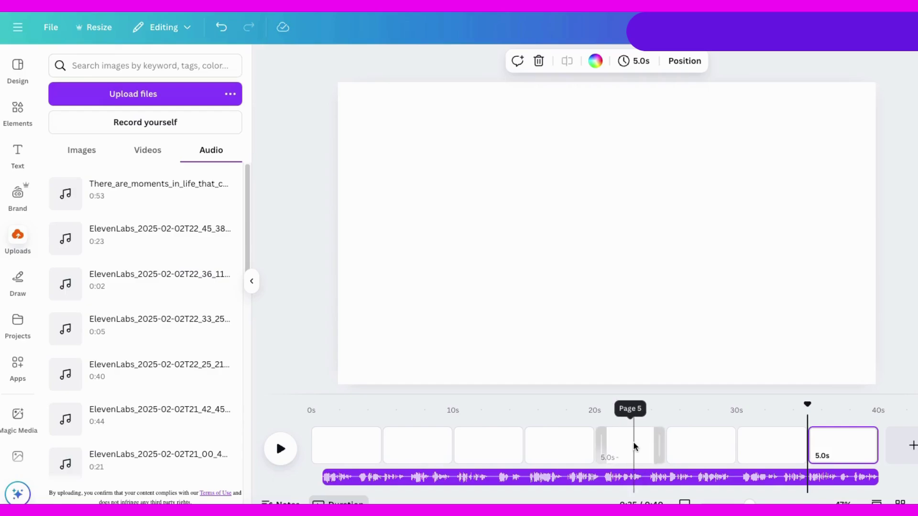
pyautogui.click(912, 446)
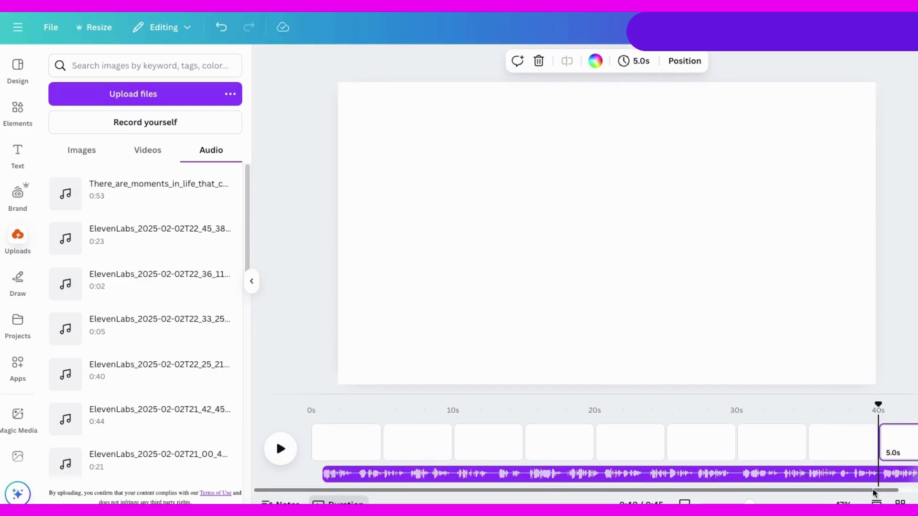
pyautogui.click(904, 447)
pyautogui.click(904, 447)
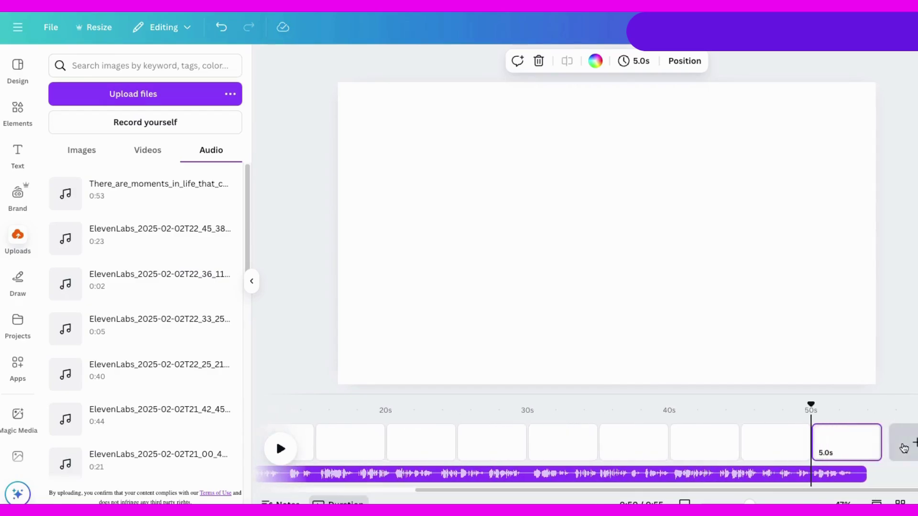
pyautogui.click(904, 448)
pyautogui.click(903, 448)
pyautogui.click(904, 448)
pyautogui.click(904, 448)
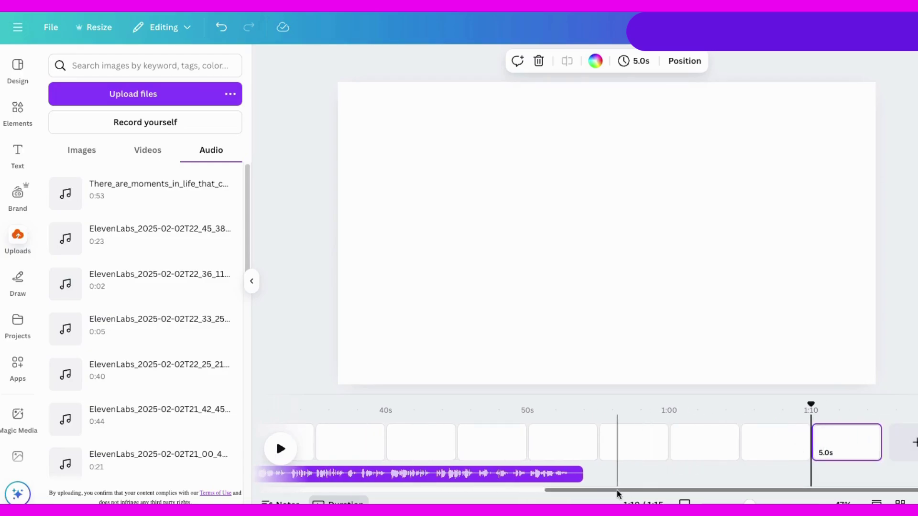
pyautogui.moveTo(617, 492); pyautogui.dragTo(247, 491)
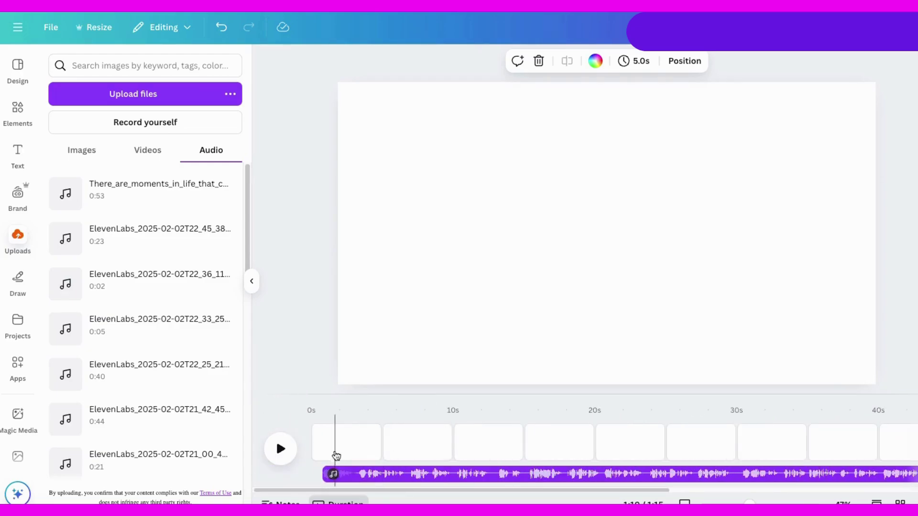
# - Raise the narration track's volume to 150
pyautogui.click(354, 474)
pyautogui.rightClick(369, 473)
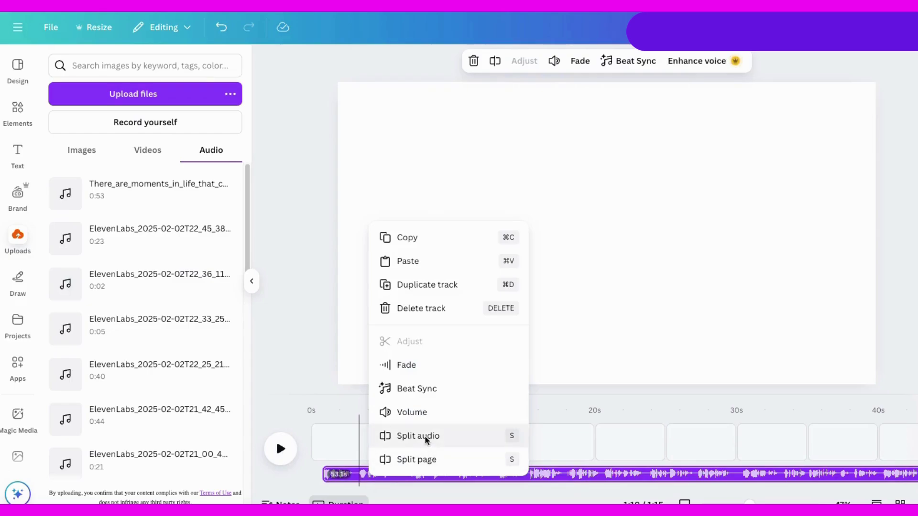
pyautogui.click(412, 414)
pyautogui.moveTo(498, 130); pyautogui.dragTo(520, 134)
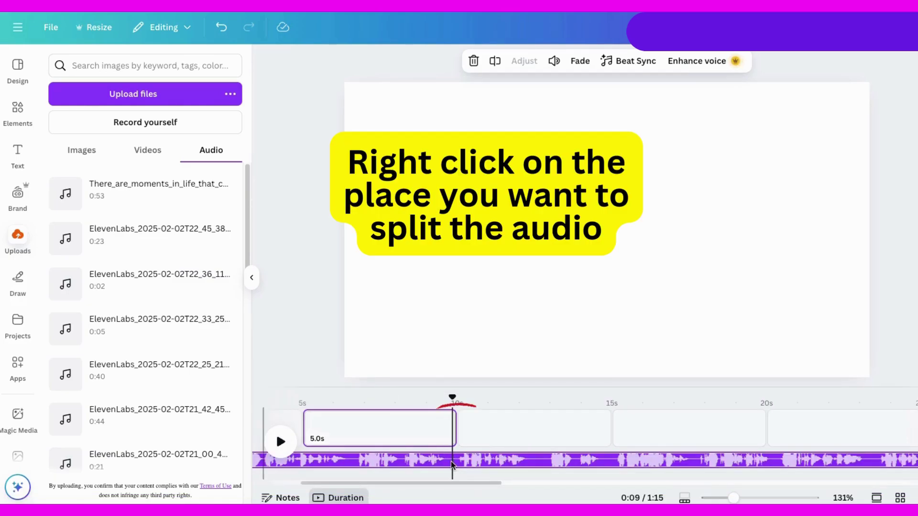
# - Split the narration near 0:08 and shift the second part to start at 10.2s
pyautogui.rightClick(451, 461)
pyautogui.click(497, 420)
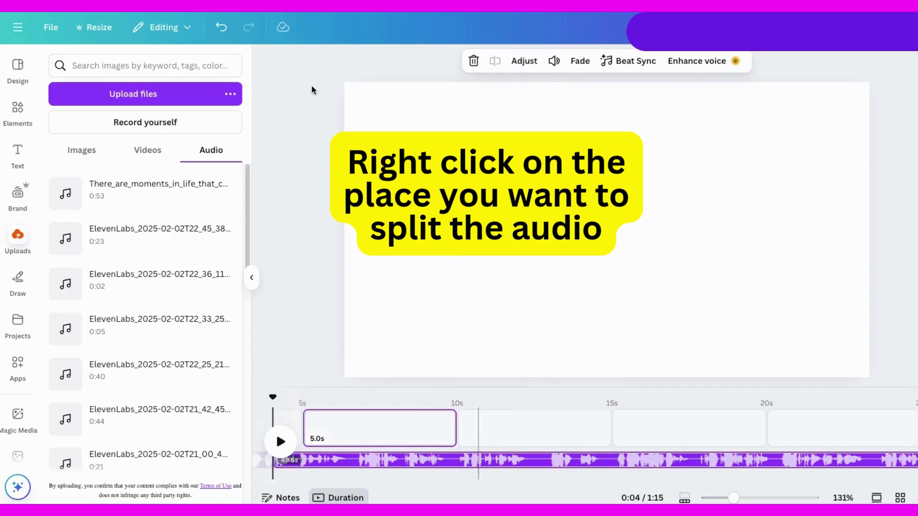
pyautogui.click(221, 27)
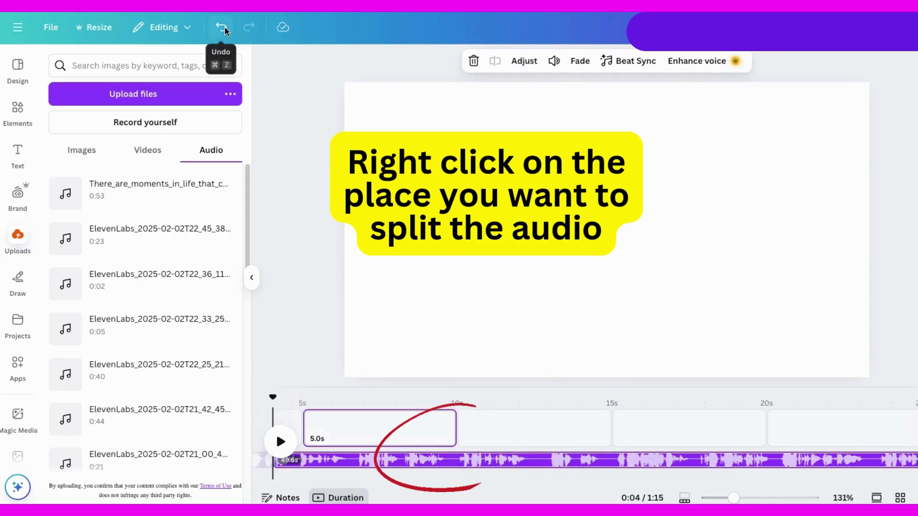
pyautogui.click(403, 462)
pyautogui.click(283, 447)
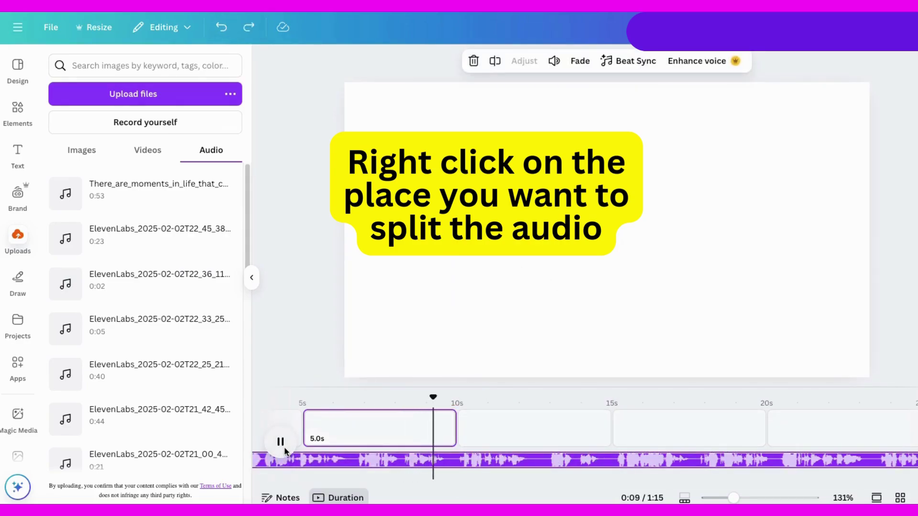
pyautogui.click(284, 446)
pyautogui.click(450, 461)
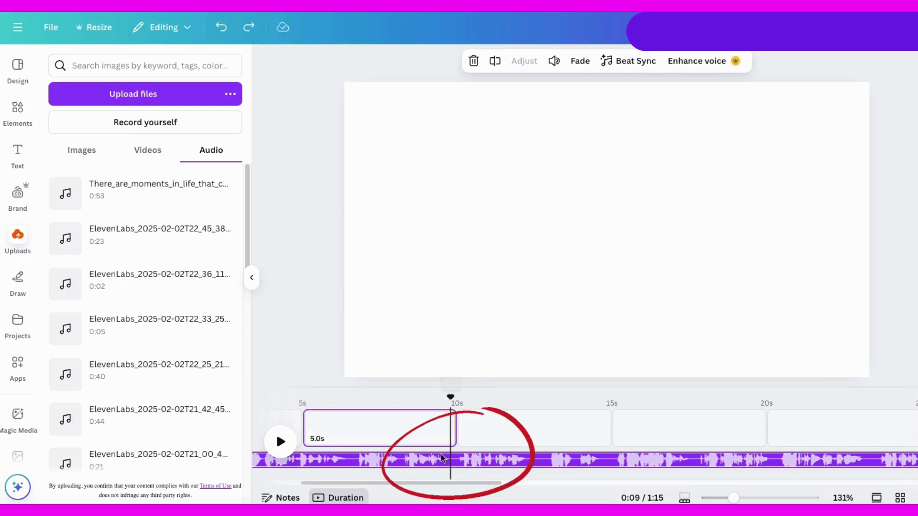
pyautogui.rightClick(450, 463)
pyautogui.click(494, 423)
pyautogui.moveTo(482, 460); pyautogui.dragTo(497, 459)
pyautogui.moveTo(351, 482); pyautogui.dragTo(377, 484)
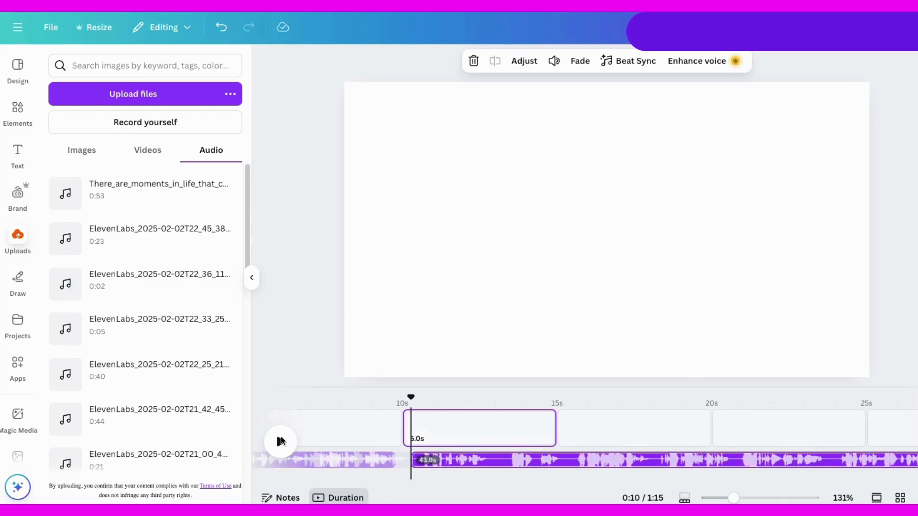
# - Split the narration at the next two page boundaries and drag the pieces into place
pyautogui.click(283, 443)
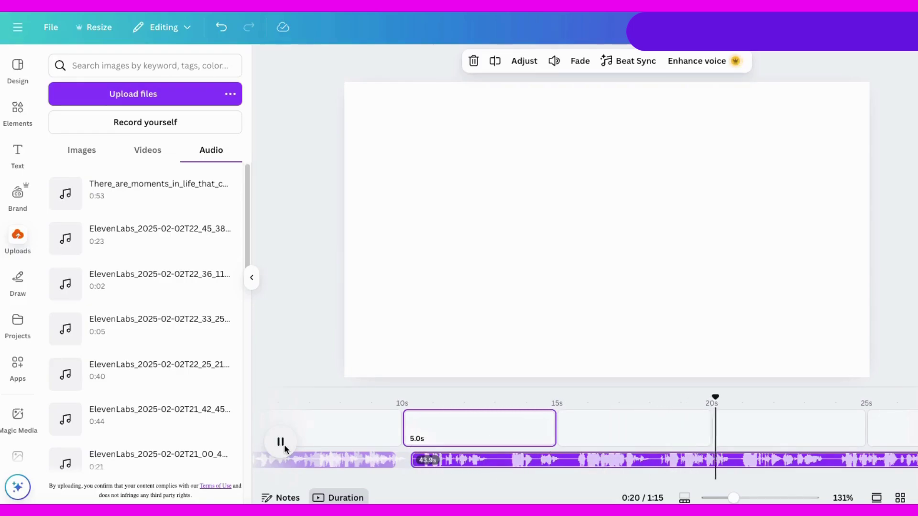
pyautogui.click(284, 444)
pyautogui.rightClick(734, 460)
pyautogui.click(779, 419)
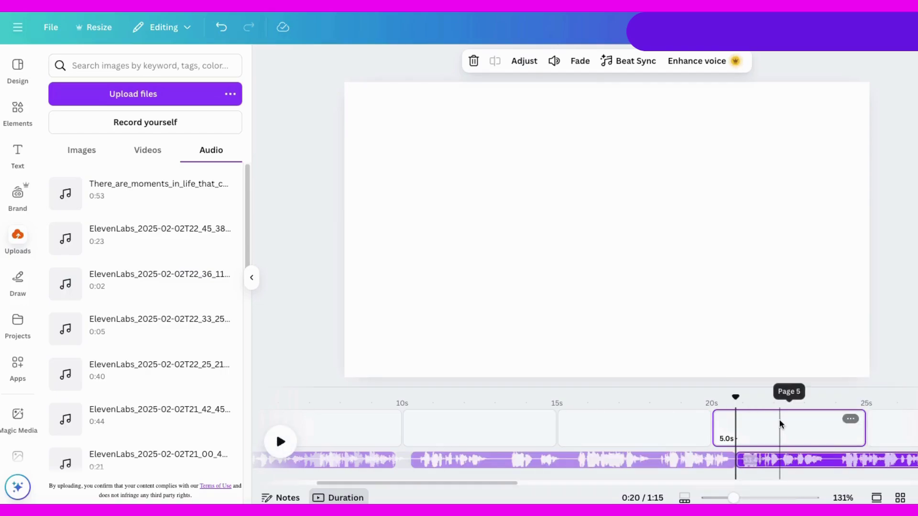
pyautogui.moveTo(489, 482); pyautogui.dragTo(584, 484)
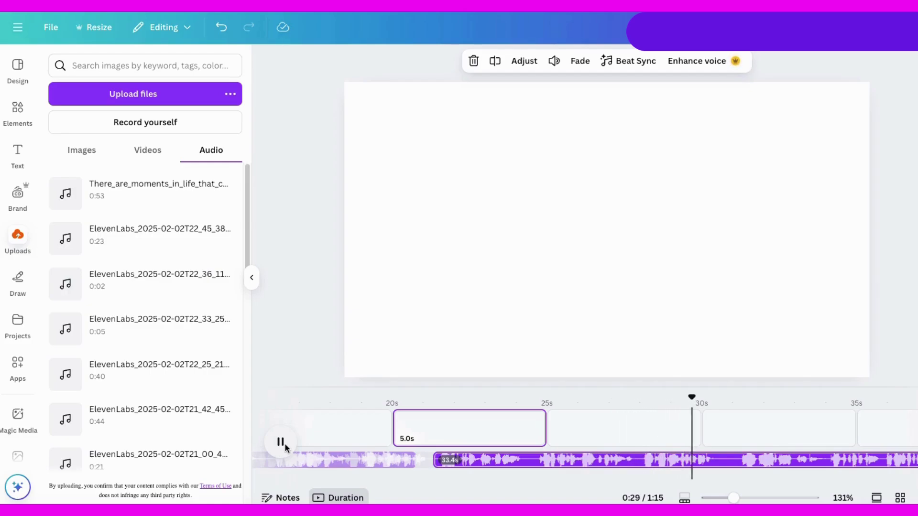
pyautogui.click(285, 443)
pyautogui.rightClick(727, 460)
pyautogui.click(758, 417)
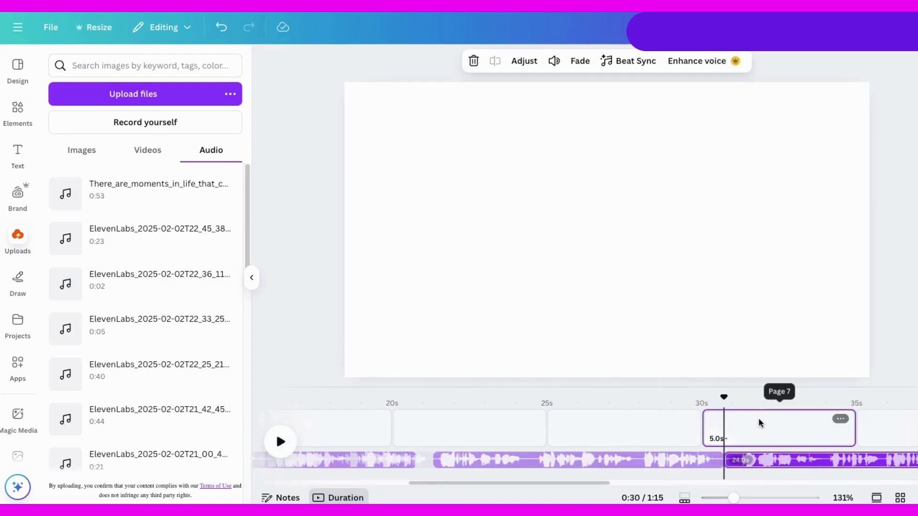
pyautogui.moveTo(552, 481); pyautogui.dragTo(652, 489)
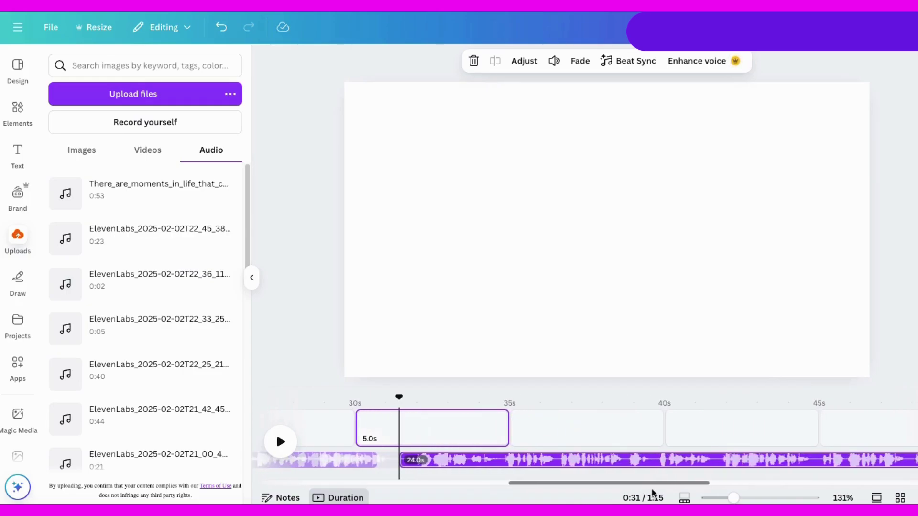
# - Split the narration near 40s and 49s, then upload the second short audio file
pyautogui.click(279, 445)
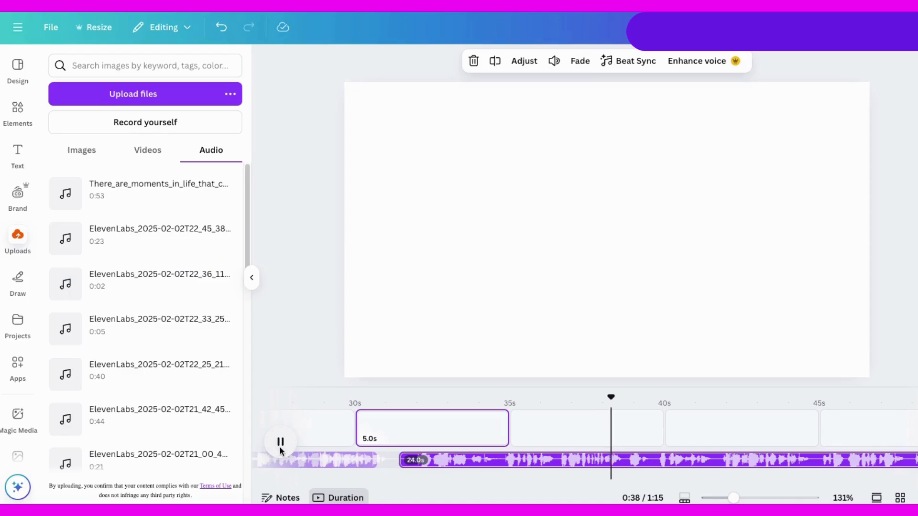
pyautogui.click(681, 442)
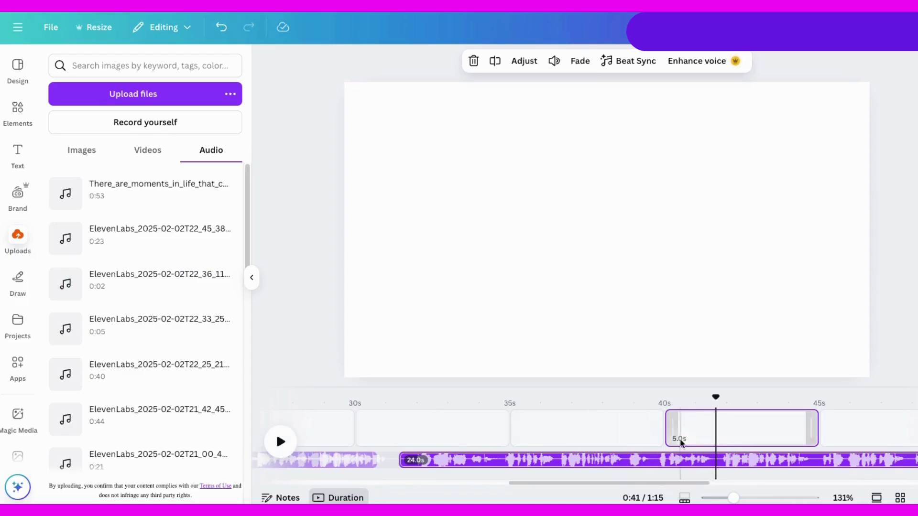
pyautogui.rightClick(715, 462)
pyautogui.click(717, 418)
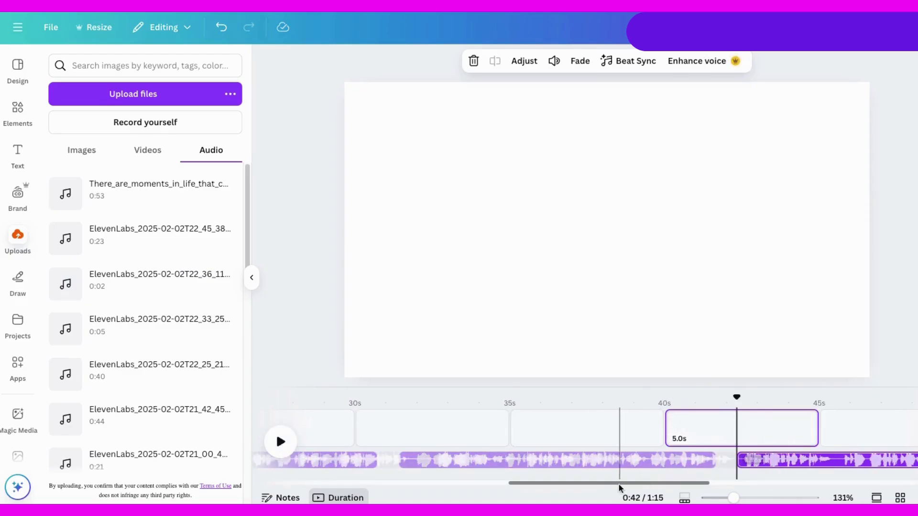
pyautogui.moveTo(603, 483); pyautogui.dragTo(719, 485)
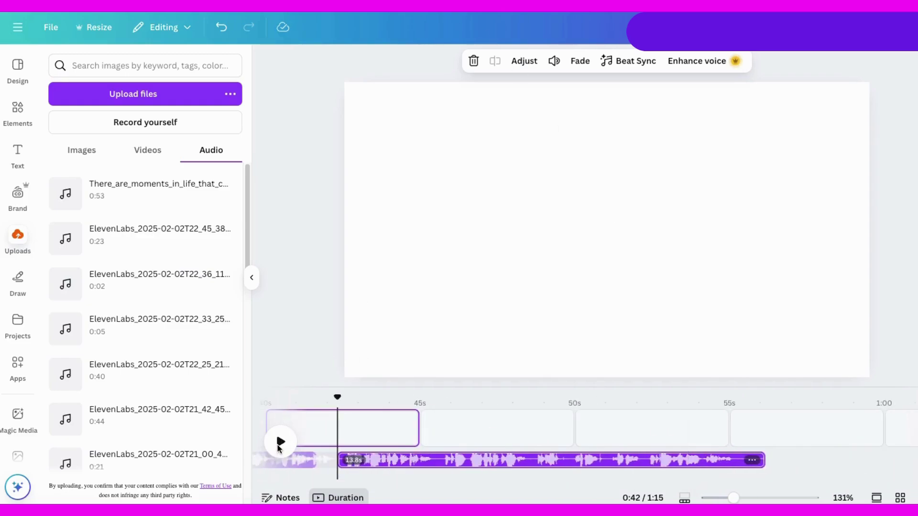
pyautogui.click(280, 443)
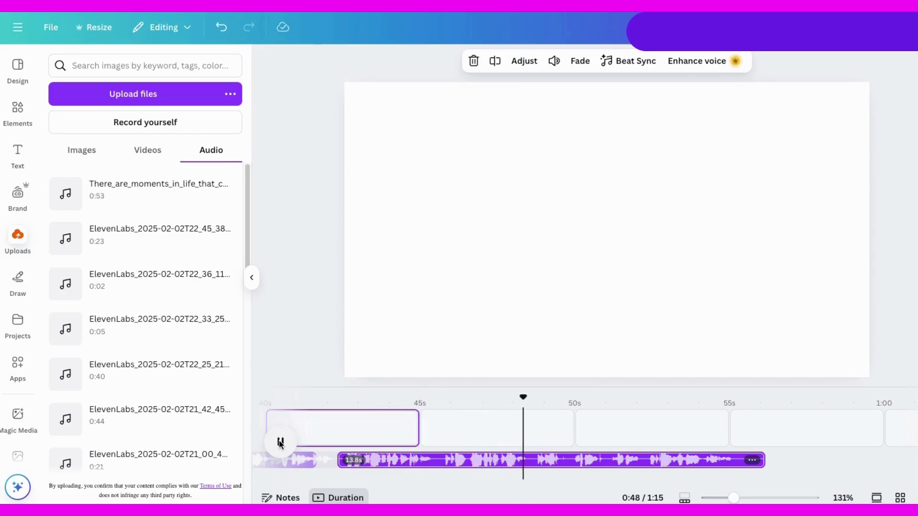
pyautogui.click(280, 442)
pyautogui.rightClick(570, 462)
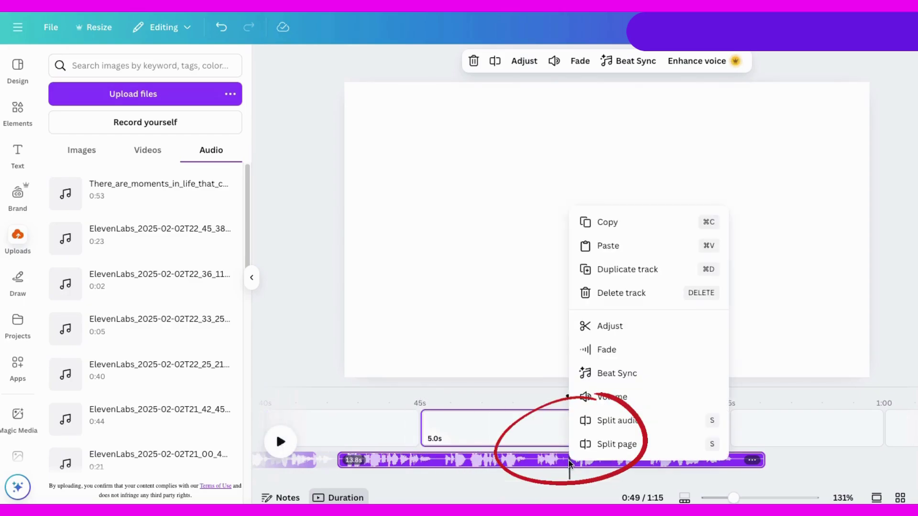
pyautogui.click(618, 420)
pyautogui.click(601, 430)
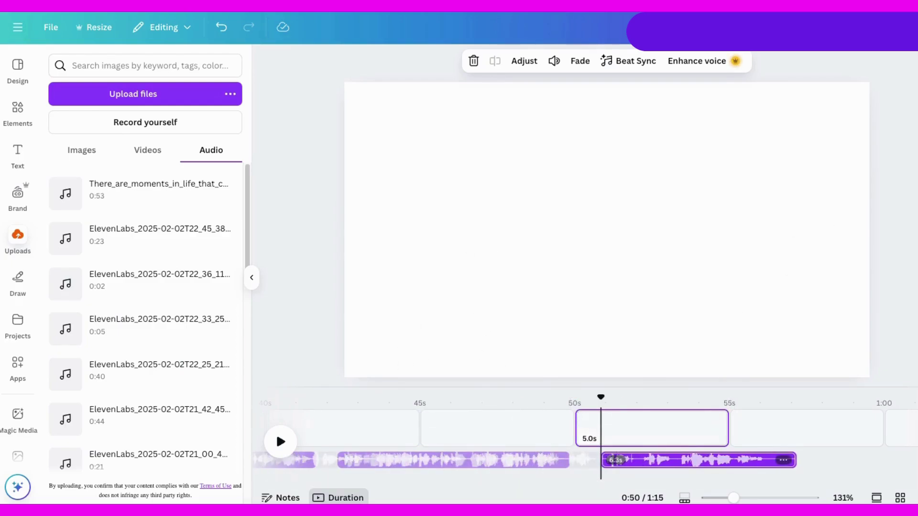
pyautogui.moveTo(913, 191); pyautogui.dragTo(117, 227)
# - Add the short 1.4s audio clip at 1:00 and check its volume settings
pyautogui.moveTo(588, 398); pyautogui.dragTo(778, 390)
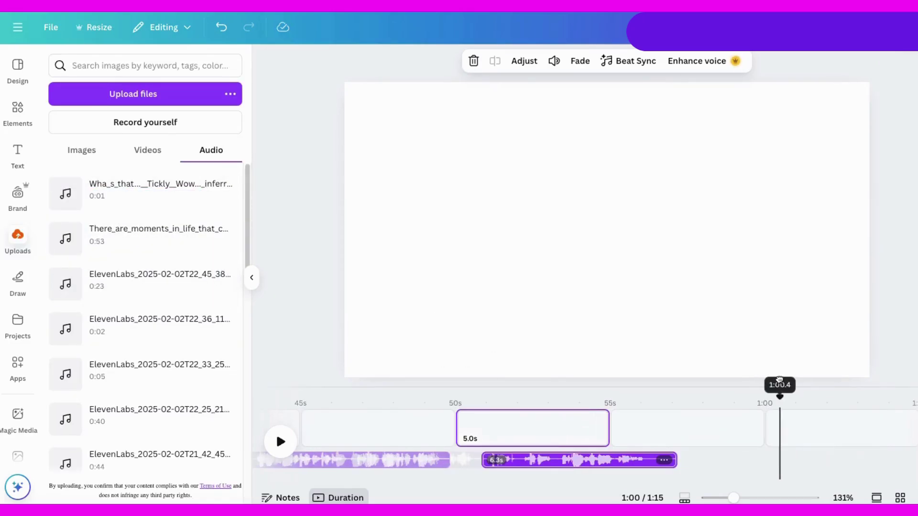
pyautogui.click(61, 186)
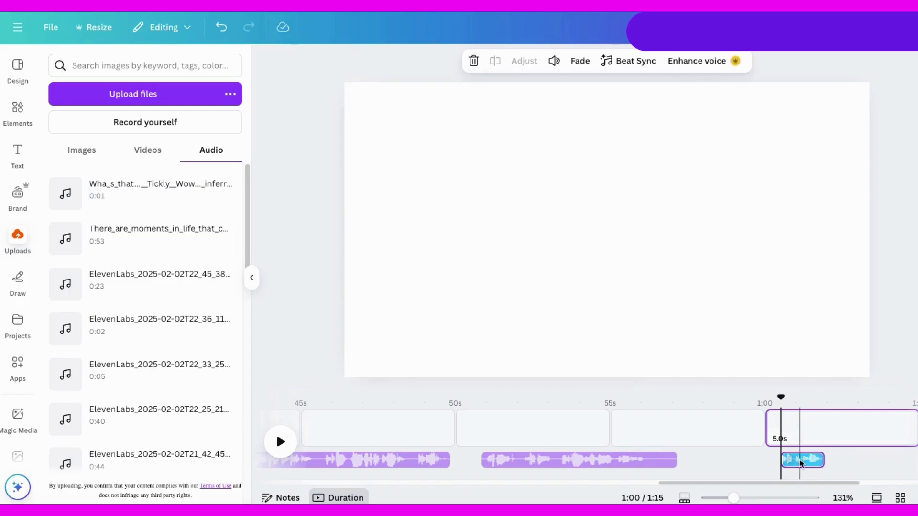
pyautogui.rightClick(801, 462)
pyautogui.click(836, 395)
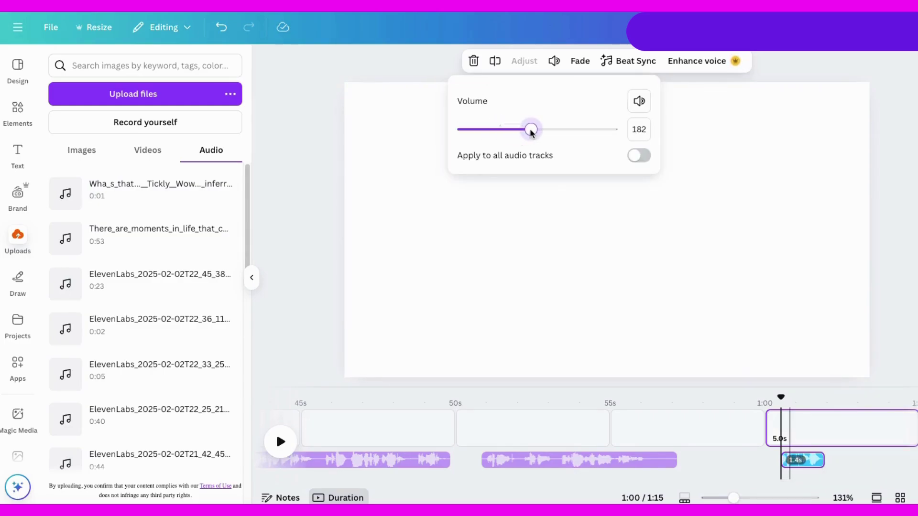
pyautogui.click(556, 211)
# - Zoom the timeline in, split the clip at 1:00, and shift the 1.0s piece later
pyautogui.hscroll(3, 664, 485)
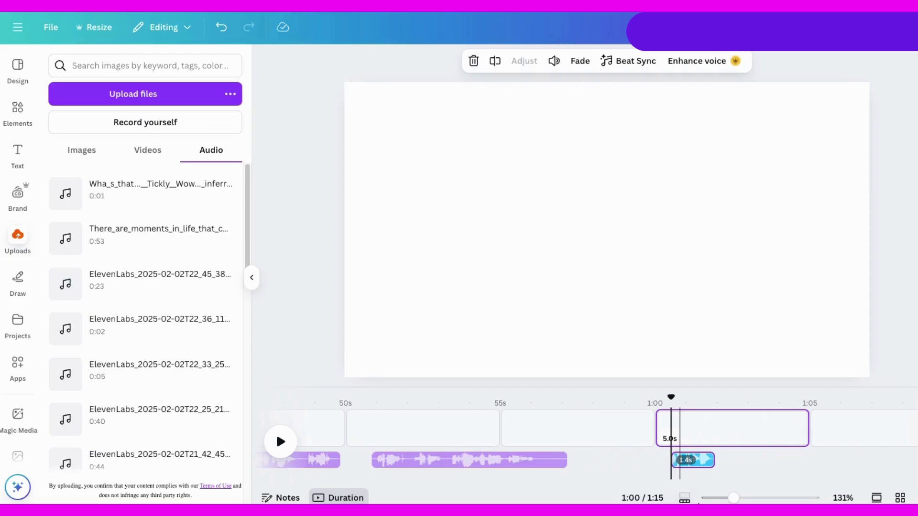
pyautogui.moveTo(740, 498); pyautogui.dragTo(803, 497)
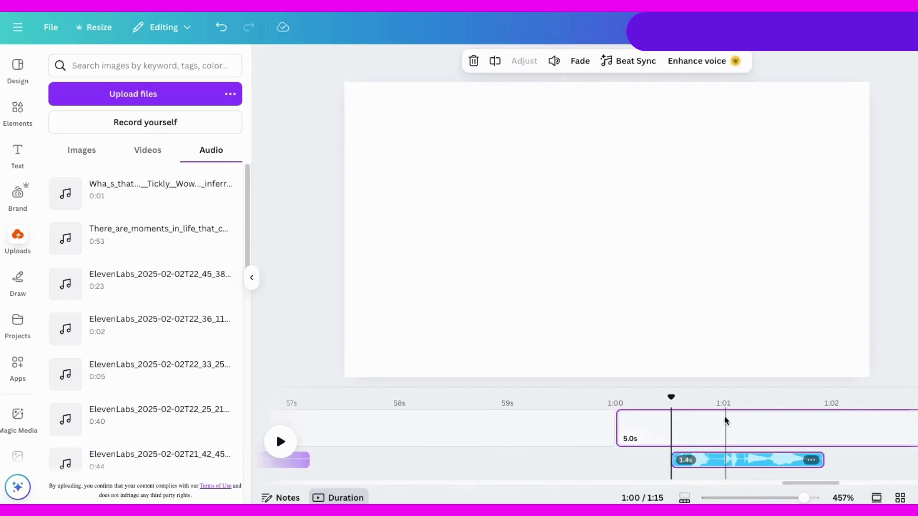
pyautogui.hscroll(3, 807, 485)
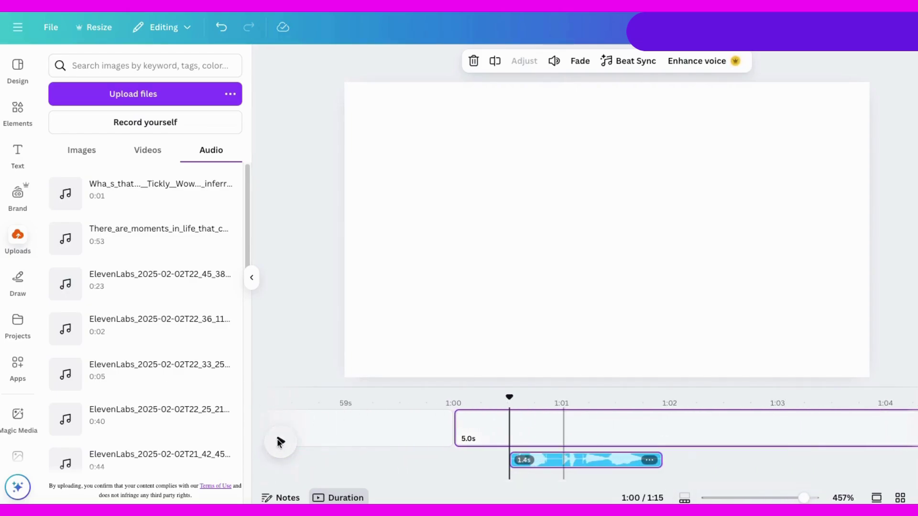
pyautogui.moveTo(577, 473); pyautogui.dragTo(554, 477)
pyautogui.rightClick(567, 460)
pyautogui.click(597, 417)
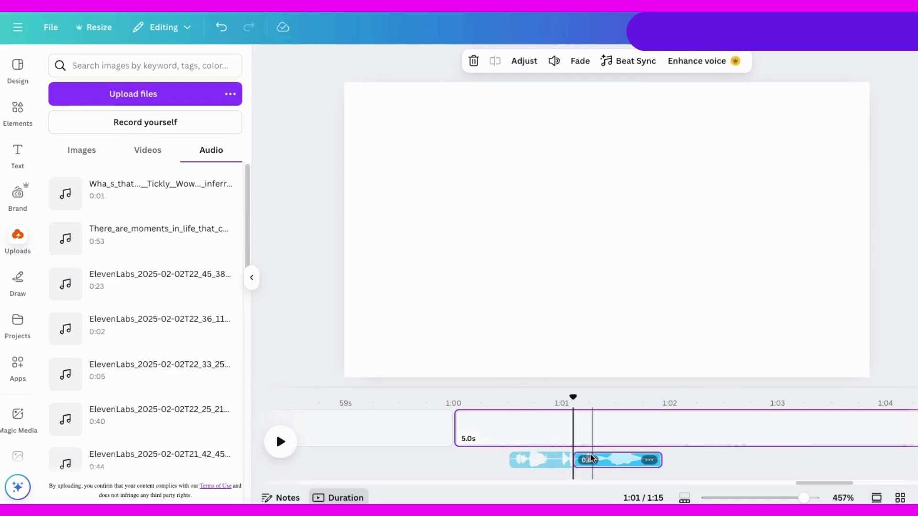
pyautogui.click(221, 27)
pyautogui.click(553, 460)
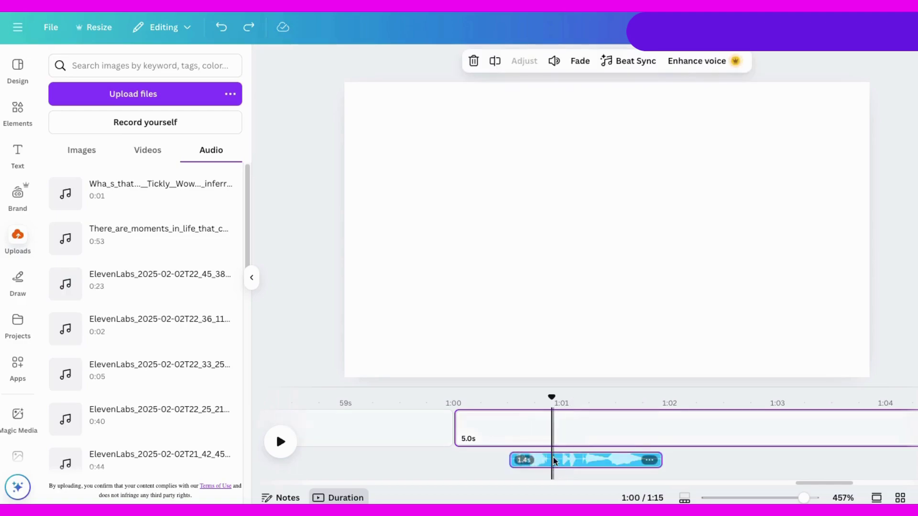
pyautogui.rightClick(553, 463)
pyautogui.click(579, 419)
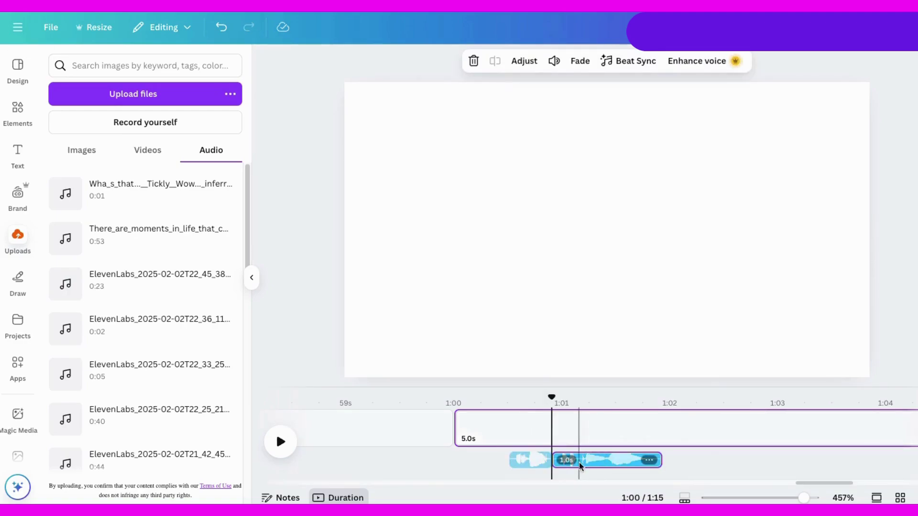
pyautogui.moveTo(554, 464); pyautogui.dragTo(576, 463)
# - Split the 1.0s piece at 1:01.6, move the last piece to about 1:02, and replay
pyautogui.click(281, 442)
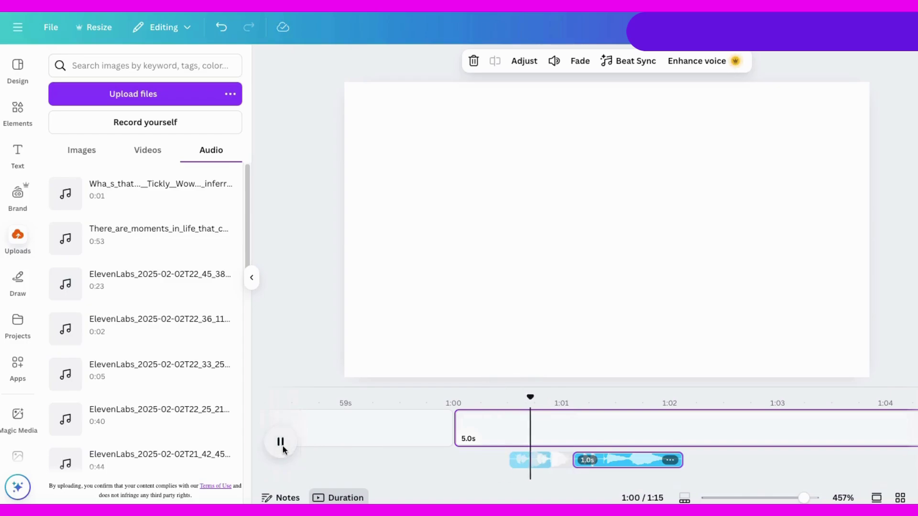
pyautogui.click(281, 442)
pyautogui.moveTo(639, 398); pyautogui.dragTo(625, 395)
pyautogui.rightClick(631, 460)
pyautogui.click(675, 418)
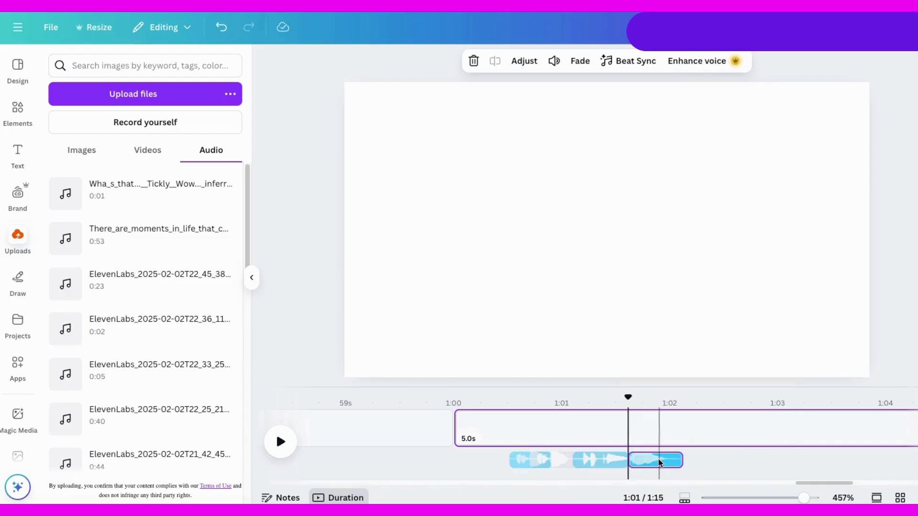
pyautogui.moveTo(650, 462); pyautogui.dragTo(725, 469)
pyautogui.moveTo(628, 398); pyautogui.dragTo(484, 401)
pyautogui.click(281, 442)
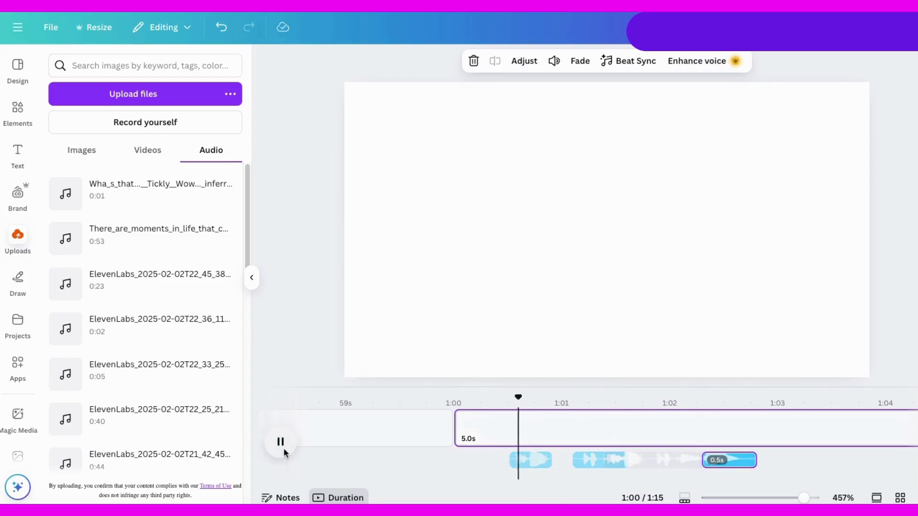
pyautogui.click(281, 441)
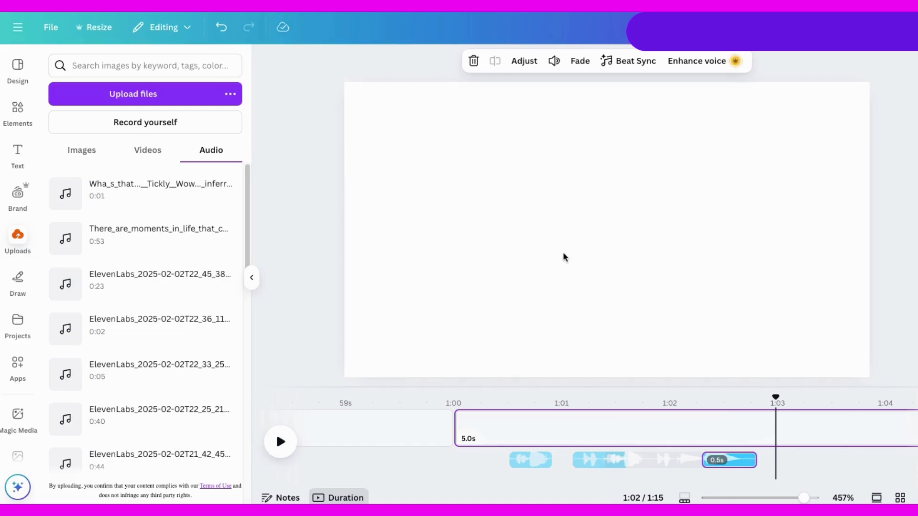
# - Upload the nine mp4 clips and make the first two videos fill pages 1 and 2
pyautogui.moveTo(910, 206); pyautogui.dragTo(171, 241)
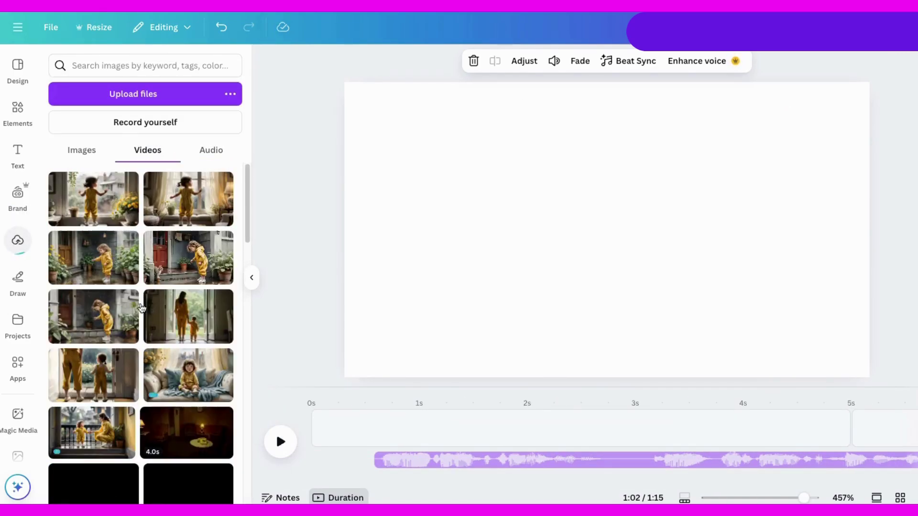
pyautogui.click(191, 196)
pyautogui.click(640, 137)
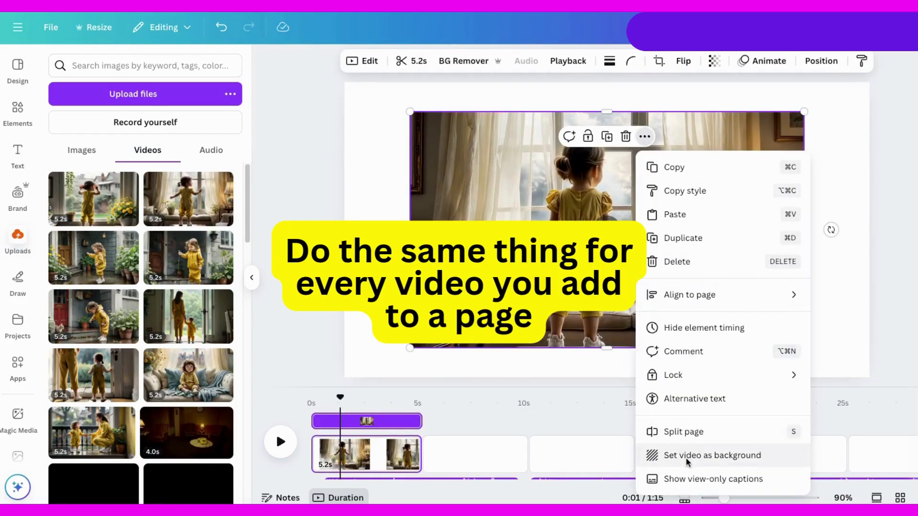
pyautogui.click(684, 454)
pyautogui.click(460, 440)
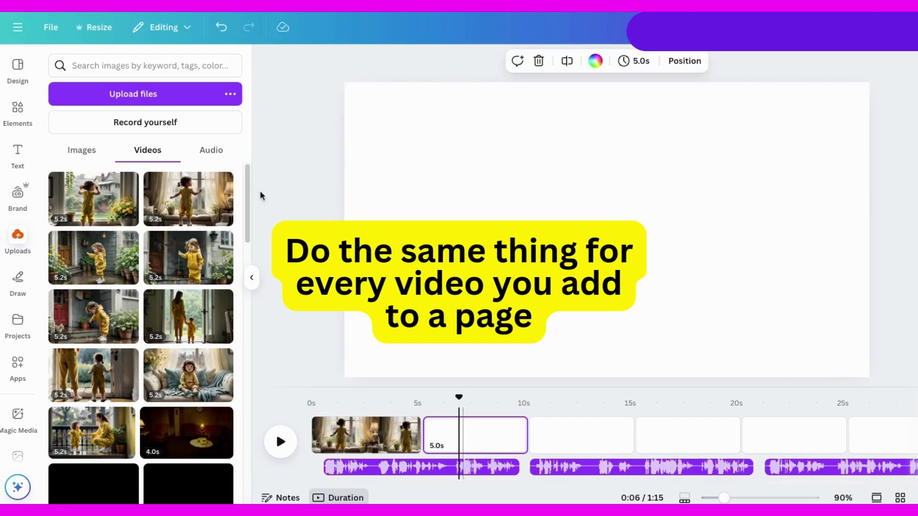
pyautogui.click(99, 206)
pyautogui.click(643, 135)
pyautogui.click(684, 455)
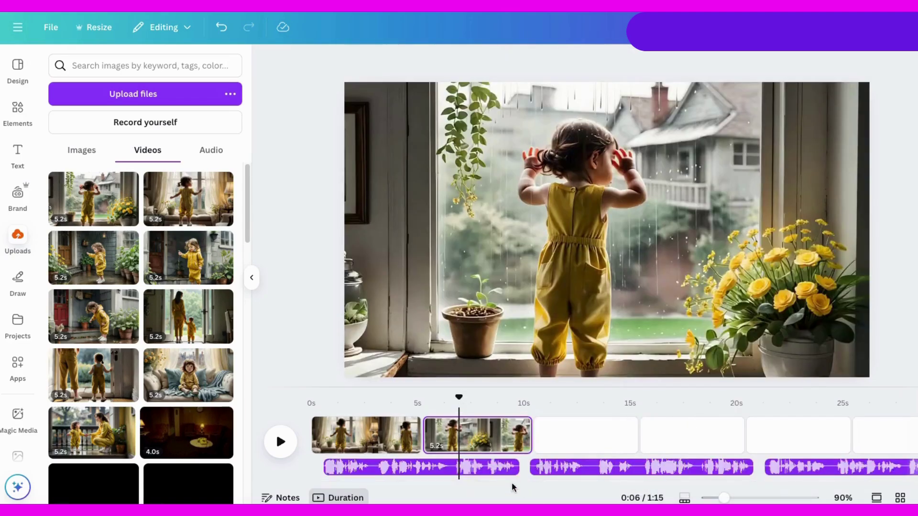
# - Split the sofa-girl page at the playhead
pyautogui.hscroll(5, 507, 484)
pyautogui.click(477, 431)
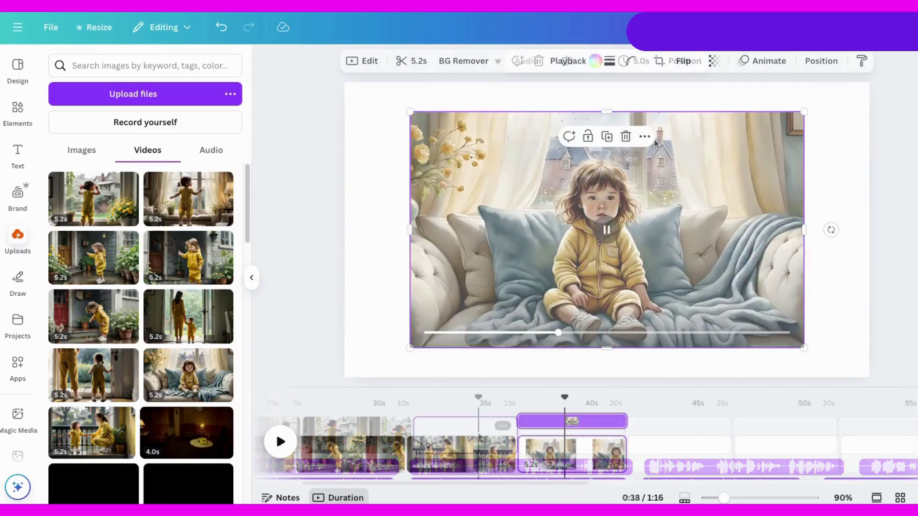
pyautogui.click(650, 137)
pyautogui.click(715, 442)
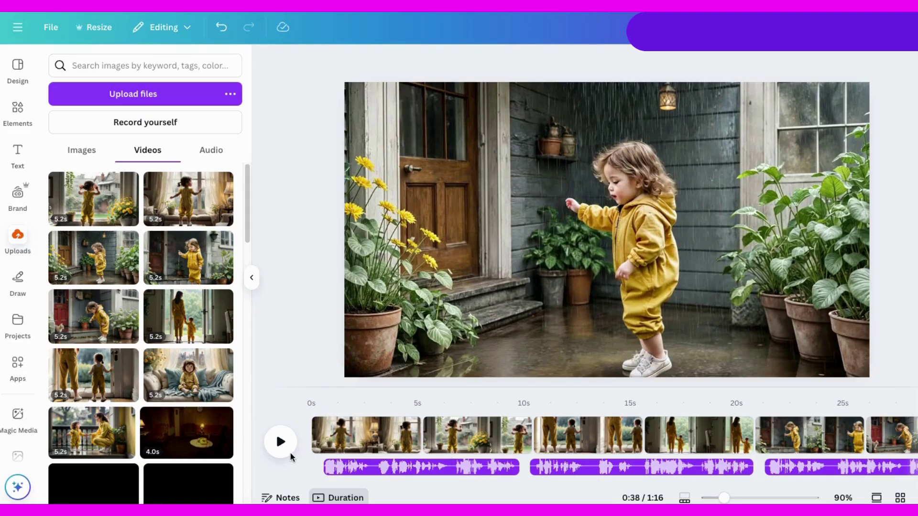
# - Line narration clips up to start at 20s, 30s and 40s
pyautogui.click(574, 467)
pyautogui.moveTo(401, 484); pyautogui.dragTo(512, 466)
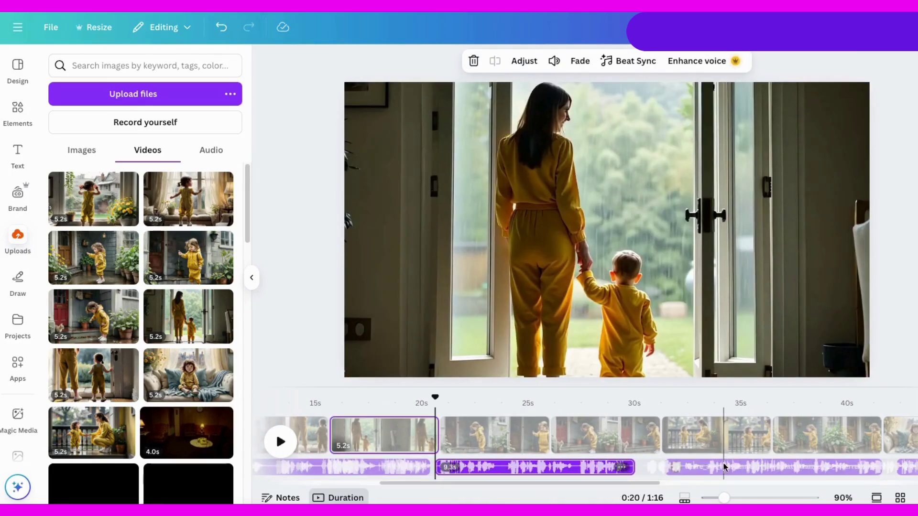
pyautogui.moveTo(727, 467); pyautogui.dragTo(697, 467)
pyautogui.moveTo(478, 484); pyautogui.dragTo(541, 483)
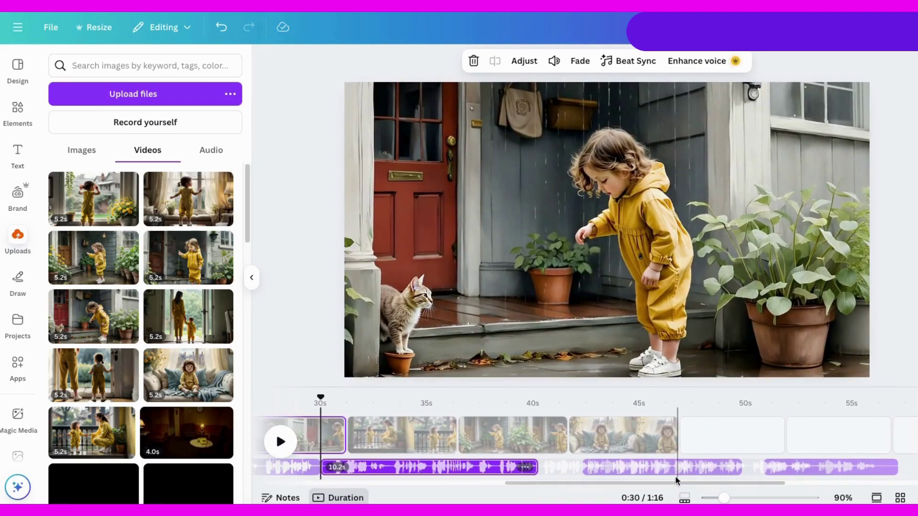
pyautogui.moveTo(659, 467); pyautogui.dragTo(614, 467)
pyautogui.moveTo(764, 465); pyautogui.dragTo(756, 475)
pyautogui.click(615, 433)
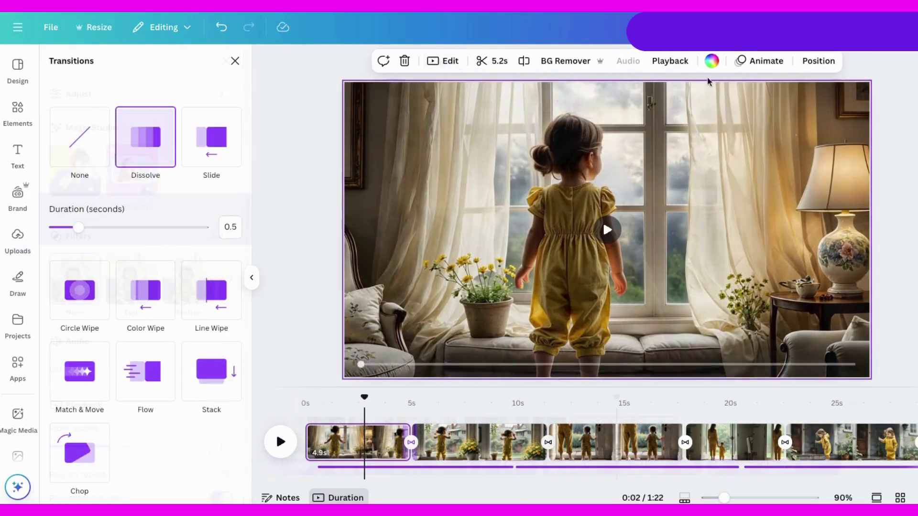
# - Slow the first window clip to 0.75 speed and close the transitions settings
pyautogui.click(669, 61)
pyautogui.click(627, 112)
pyautogui.moveTo(486, 484); pyautogui.dragTo(788, 483)
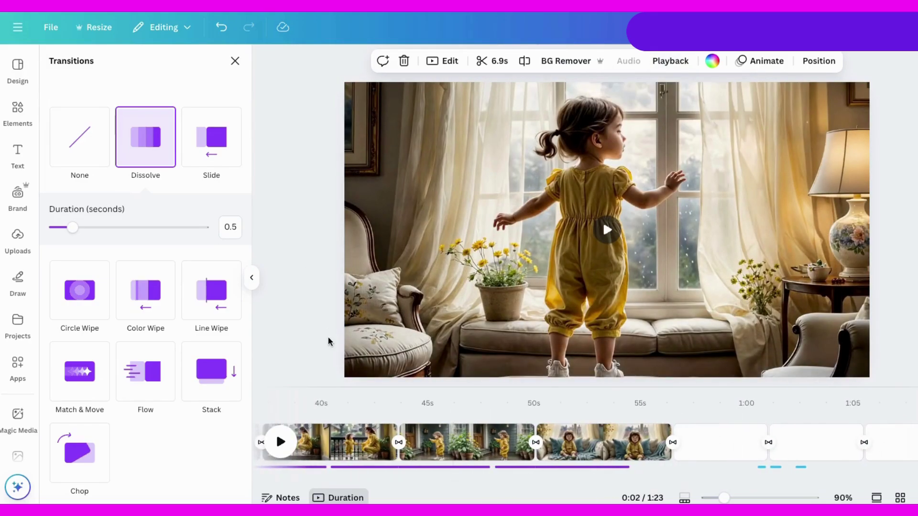
pyautogui.click(235, 60)
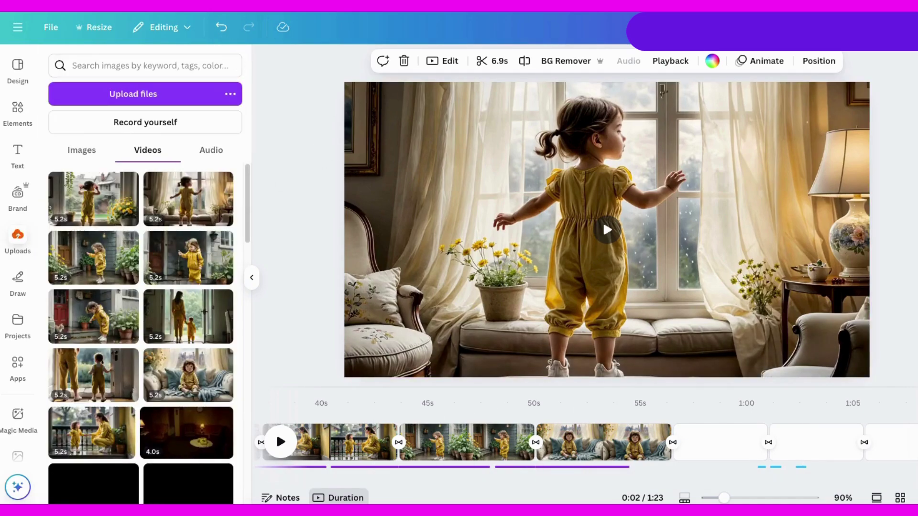
# - Move the narration clips at 20s and 30–35s to later timeline positions
pyautogui.click(610, 483)
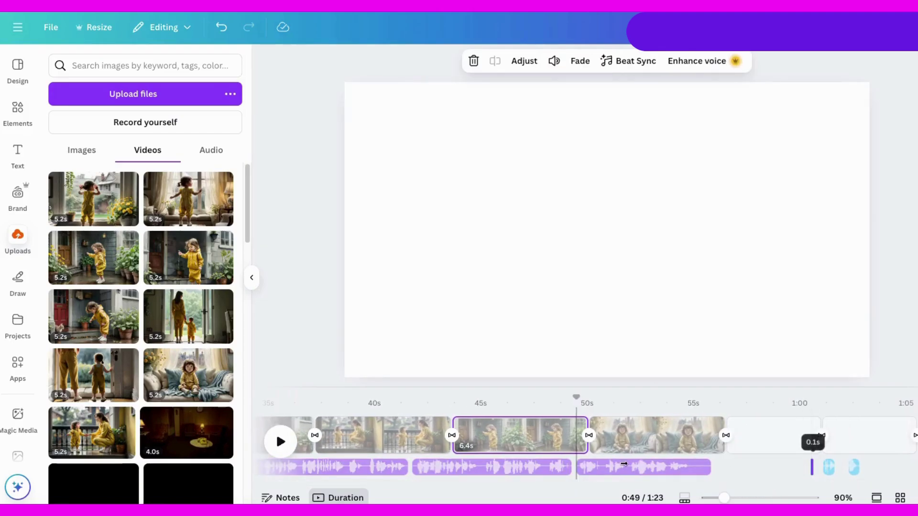
pyautogui.click(813, 436)
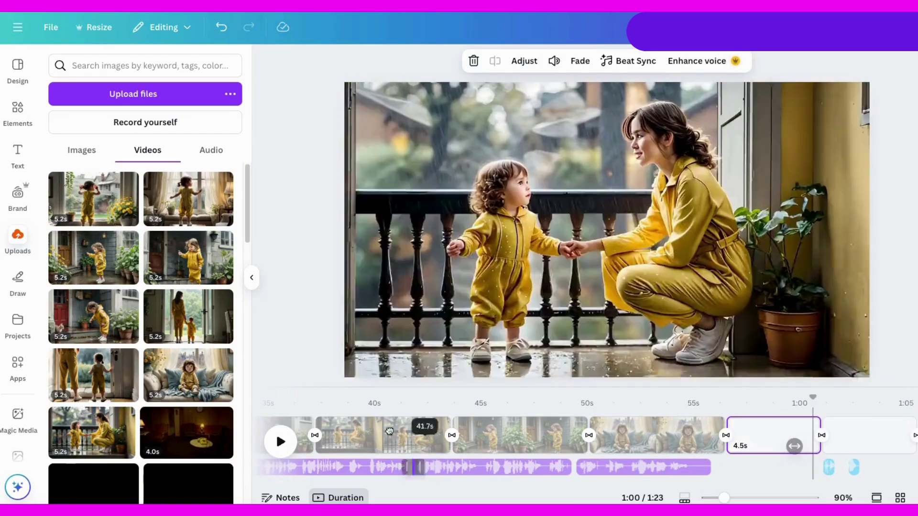
pyautogui.hscroll(-10, 389, 432)
pyautogui.click(447, 432)
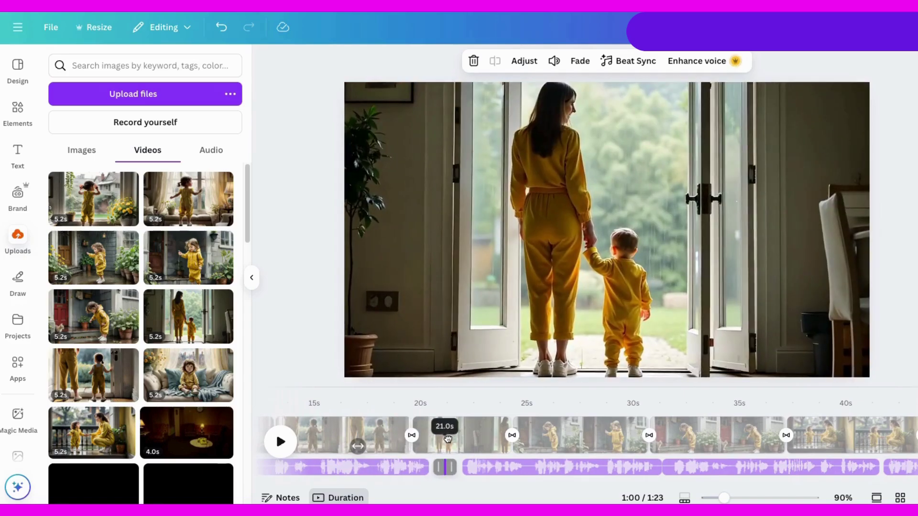
pyautogui.moveTo(388, 474); pyautogui.dragTo(814, 464)
pyautogui.click(814, 444)
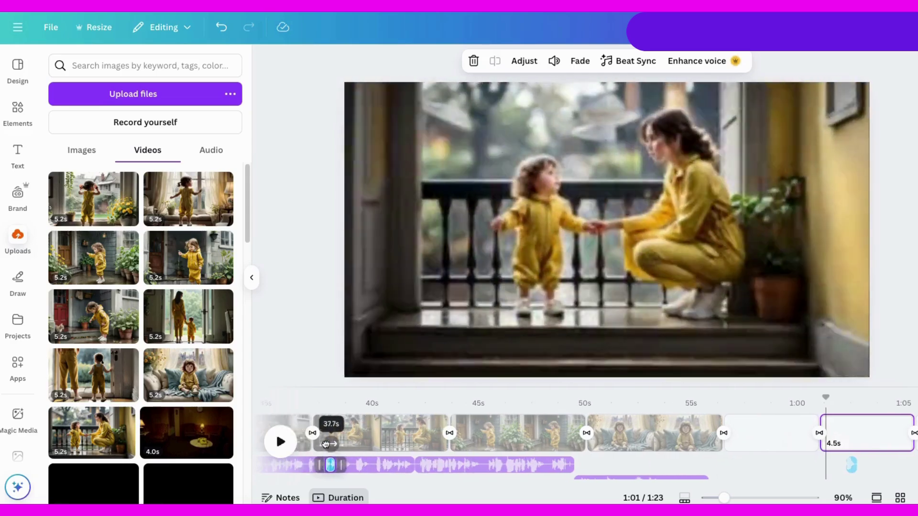
pyautogui.hscroll(-6, 458, 445)
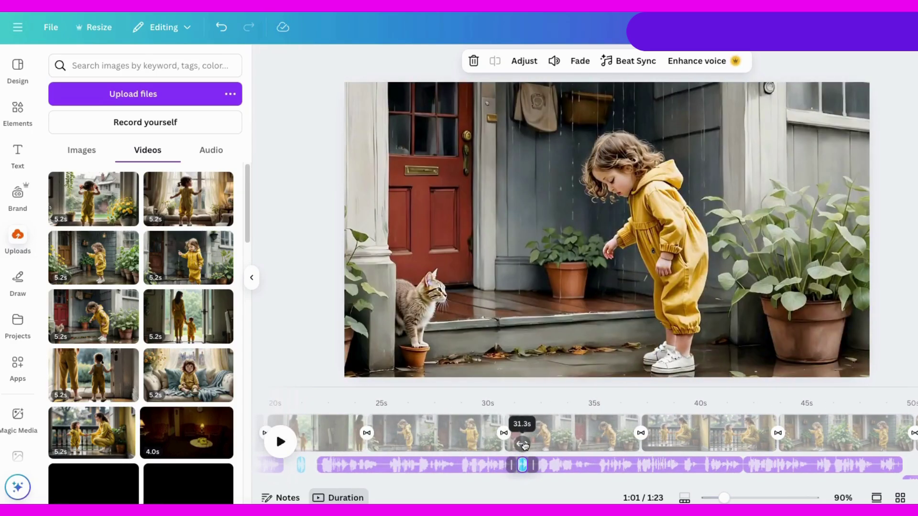
pyautogui.click(524, 442)
pyautogui.moveTo(403, 469); pyautogui.dragTo(573, 449)
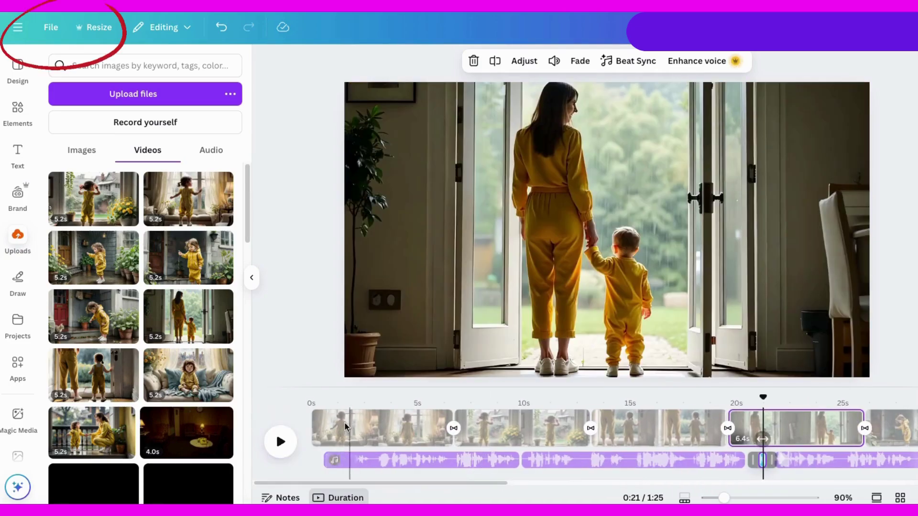
# - Download all 15 pages of the 1:25 video as a 1080p MP4
pyautogui.click(51, 27)
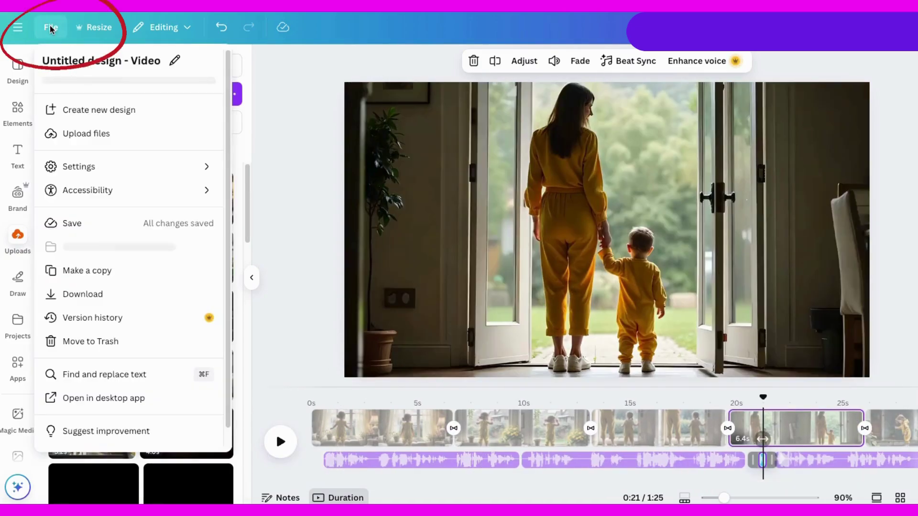
pyautogui.click(79, 295)
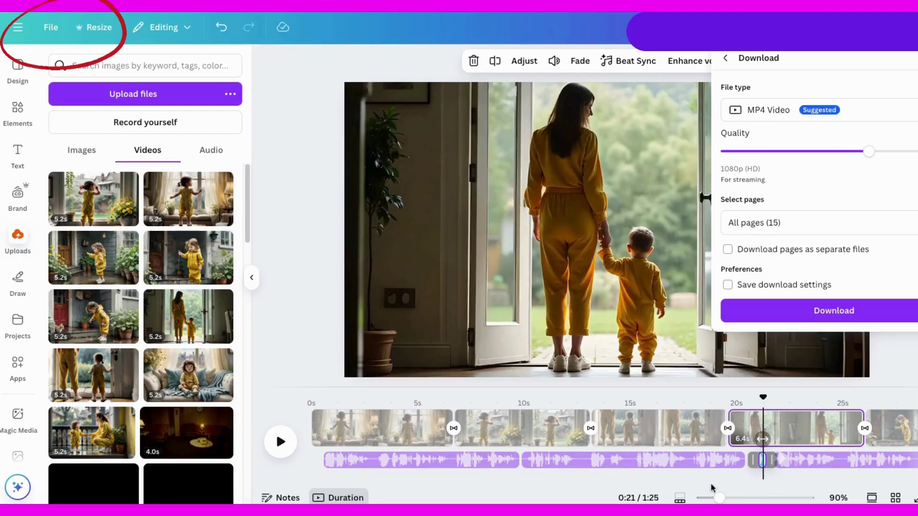
pyautogui.click(798, 311)
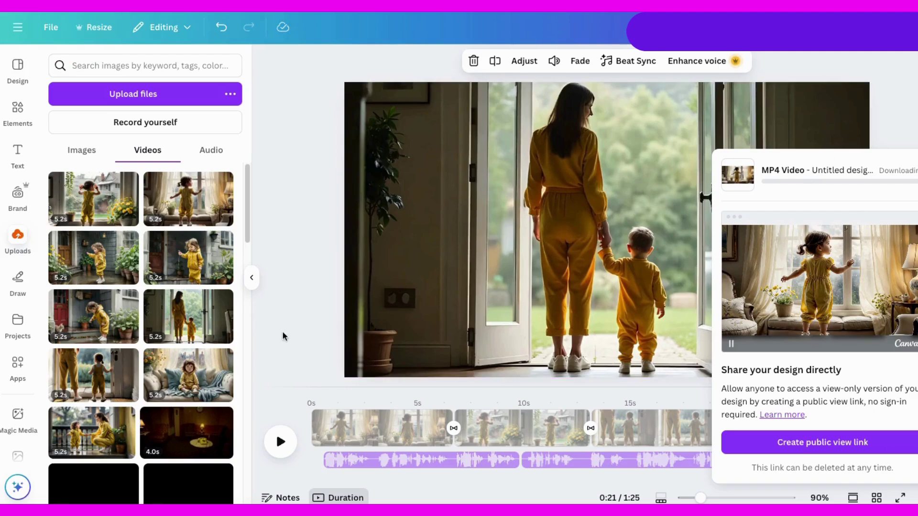